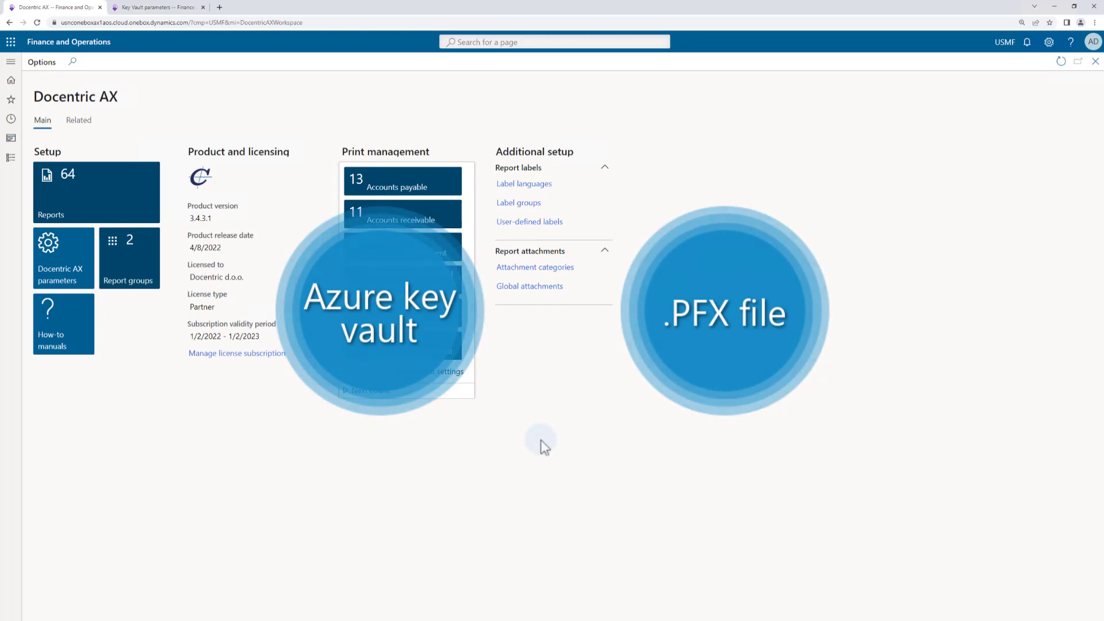
- Switch to the Key Vault parameters page, show where page search finds it, and review the sk-keyvault-testing vault with its secrets
{"action": "left_click", "coordinate": [180, 11]}
{"action": "left_click", "coordinate": [534, 41]}
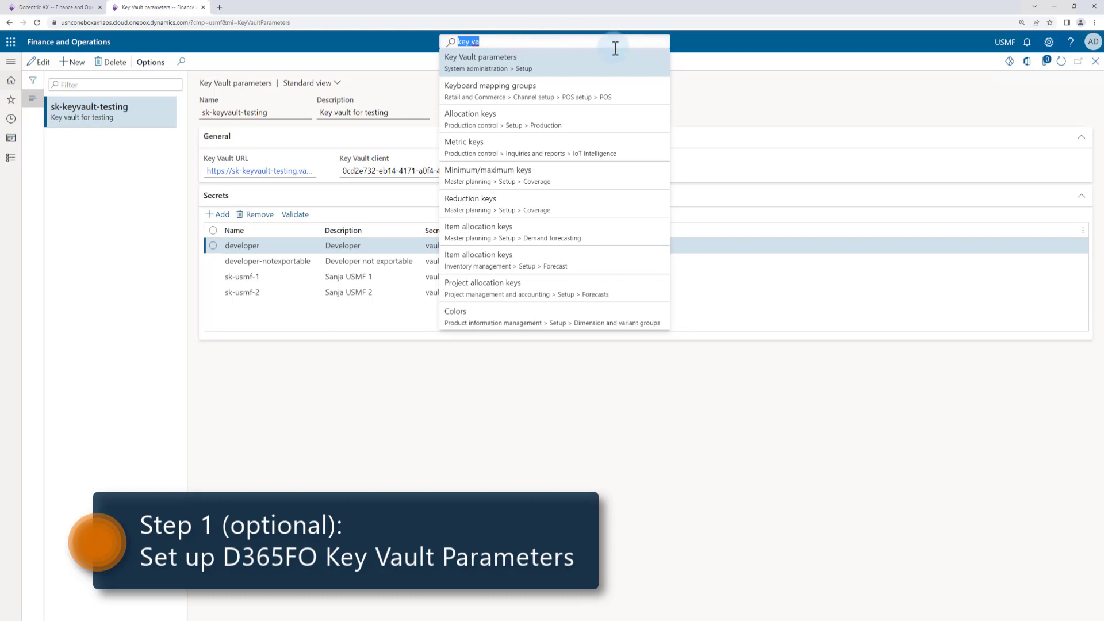
{"action": "left_click", "coordinate": [643, 412]}
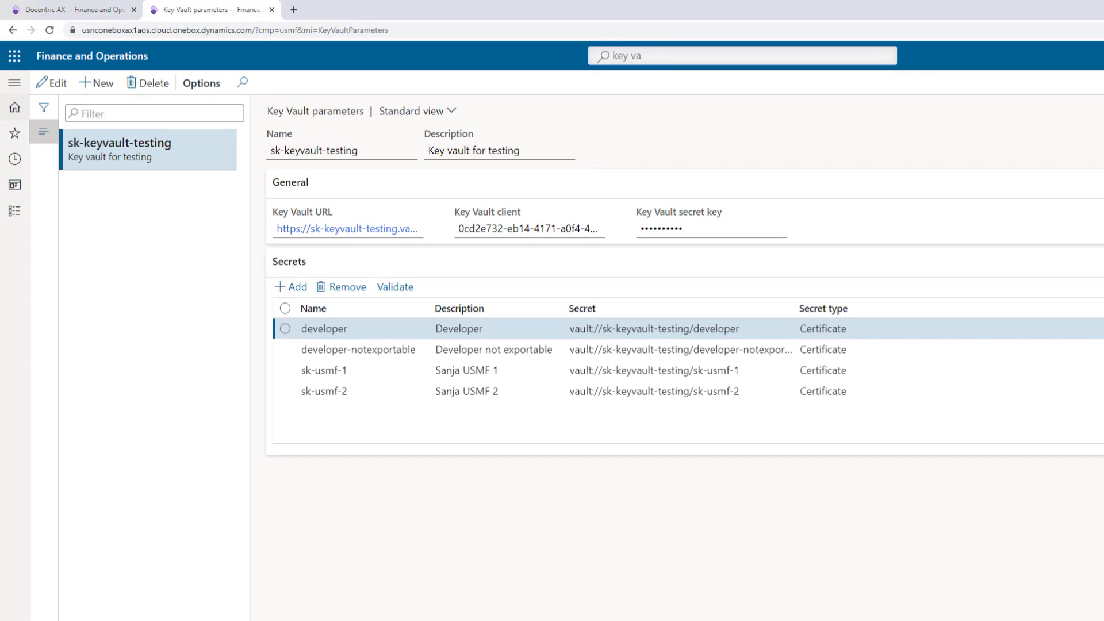
- Return to the Docentric AX workspace and open Electronic signature certificates from its related setup pages
{"action": "left_click", "coordinate": [97, 9]}
{"action": "left_click", "coordinate": [117, 164]}
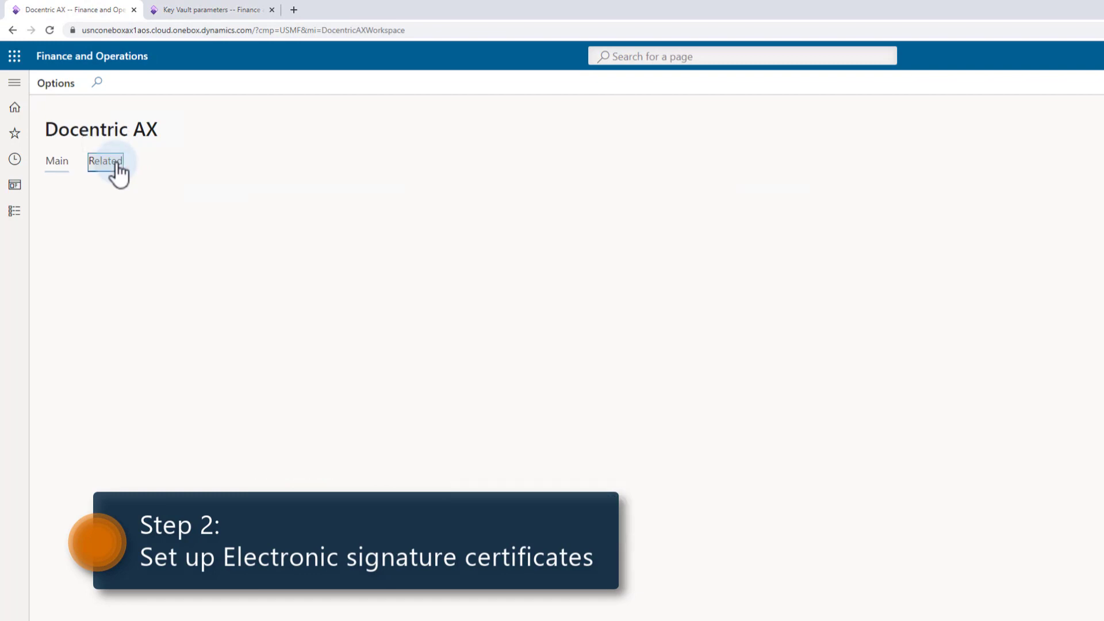
{"action": "left_click", "coordinate": [100, 252]}
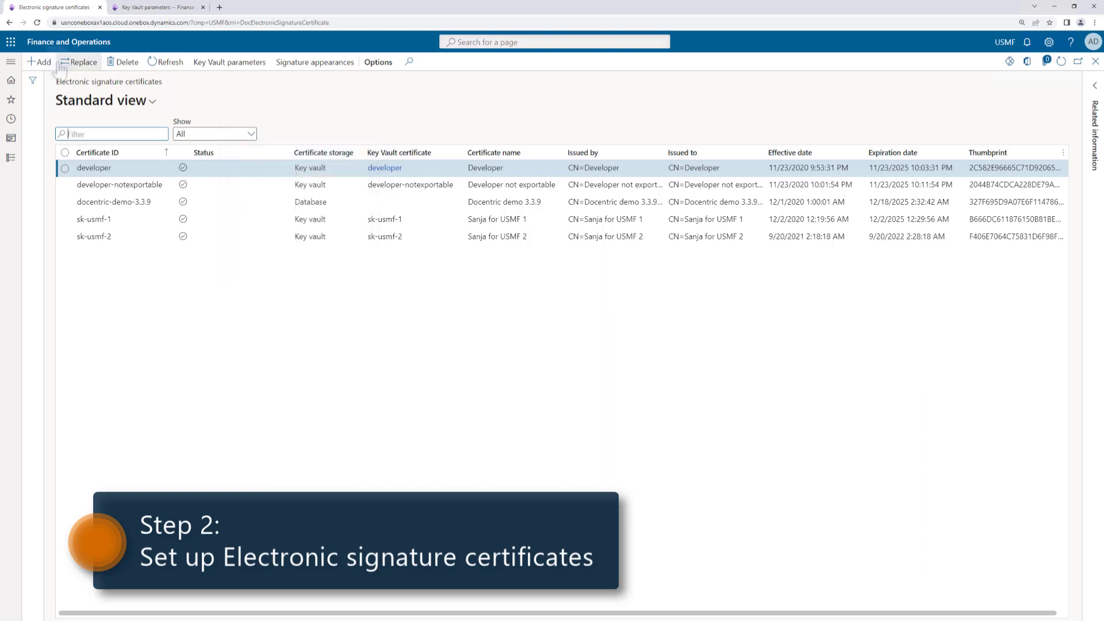
- Examine the new certificate form for both Key vault and Database storage, including the available Key Vault certificates, without adding a certificate
{"action": "left_click", "coordinate": [40, 63]}
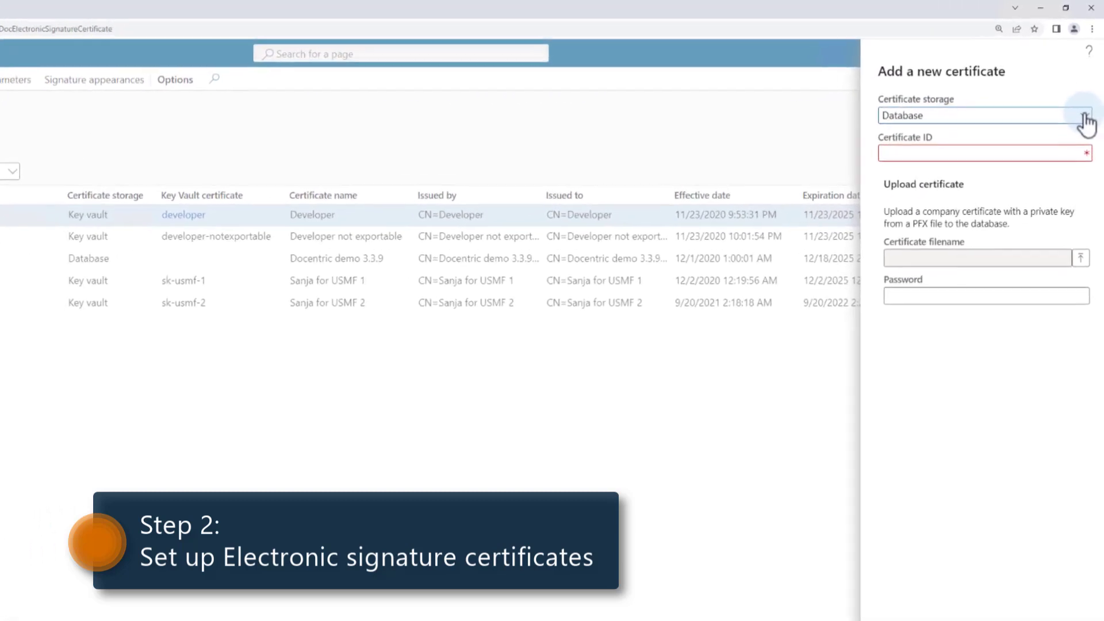
{"action": "left_click", "coordinate": [1085, 116]}
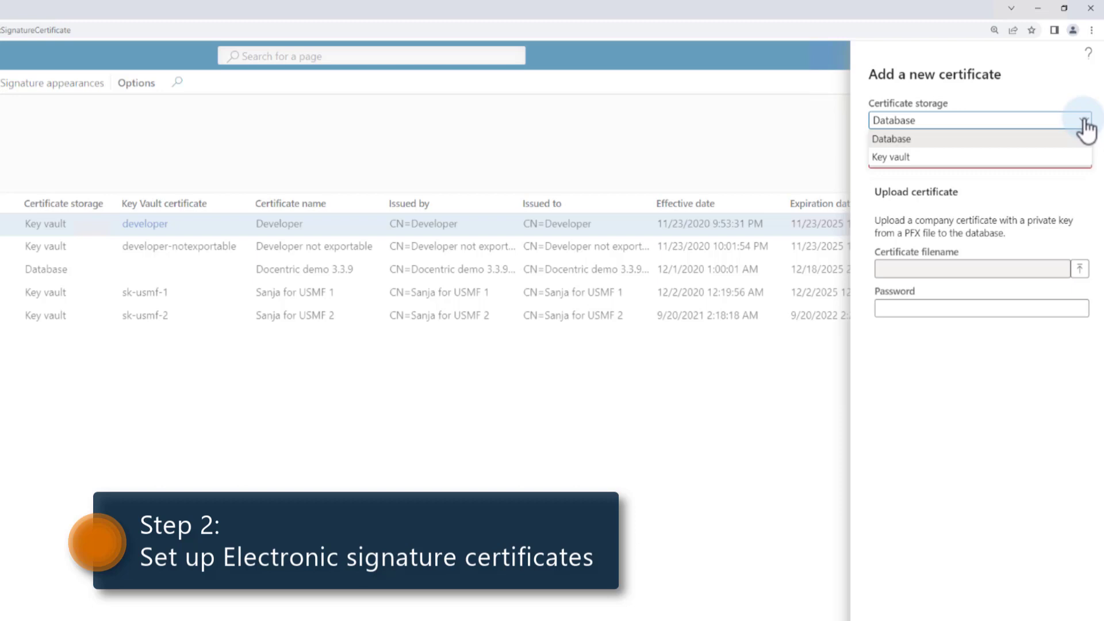
{"action": "left_click", "coordinate": [923, 158]}
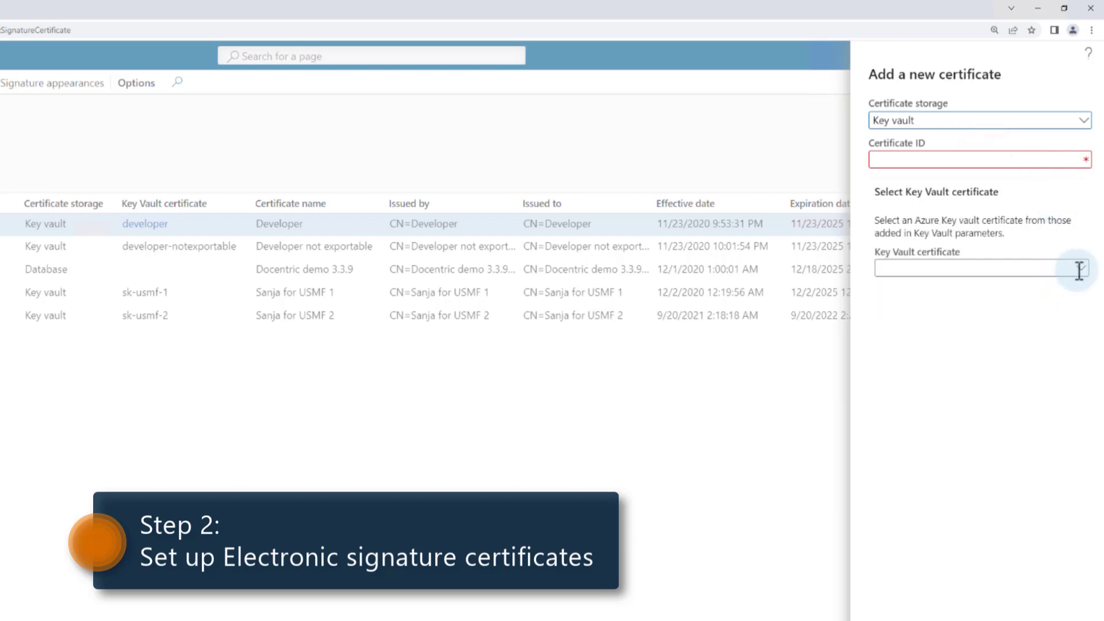
{"action": "left_click", "coordinate": [1082, 271]}
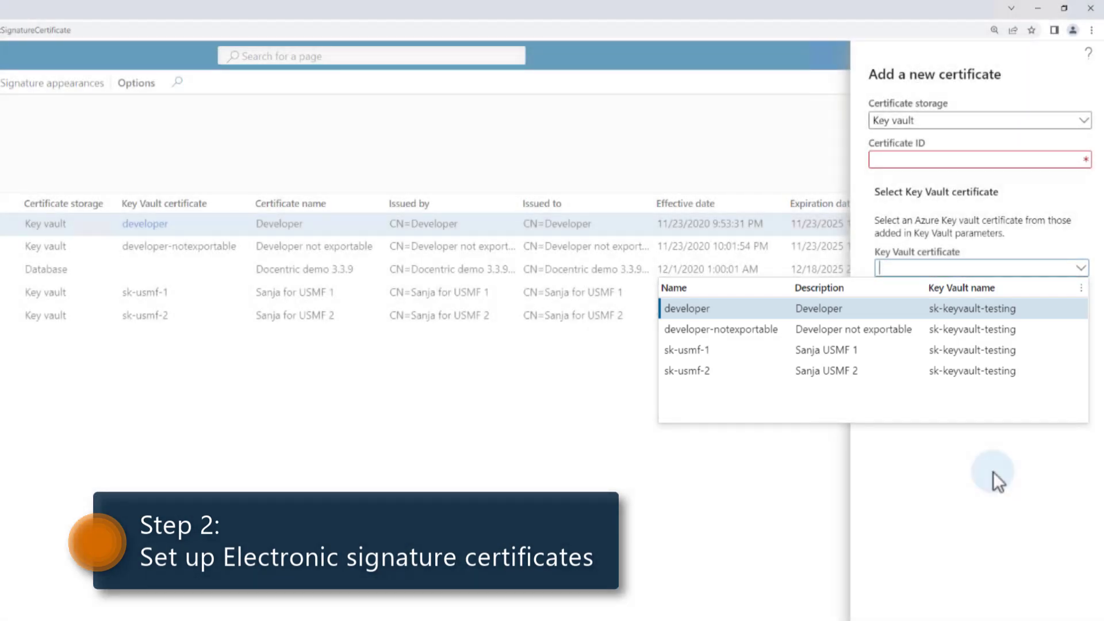
{"action": "left_click", "coordinate": [993, 472]}
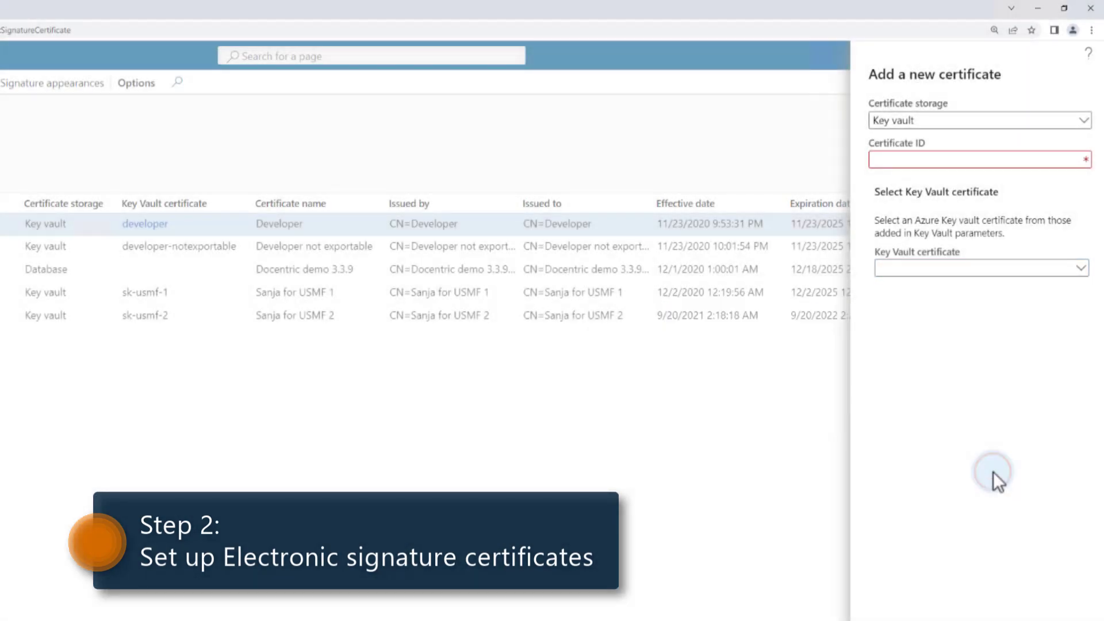
{"action": "left_click", "coordinate": [1084, 122]}
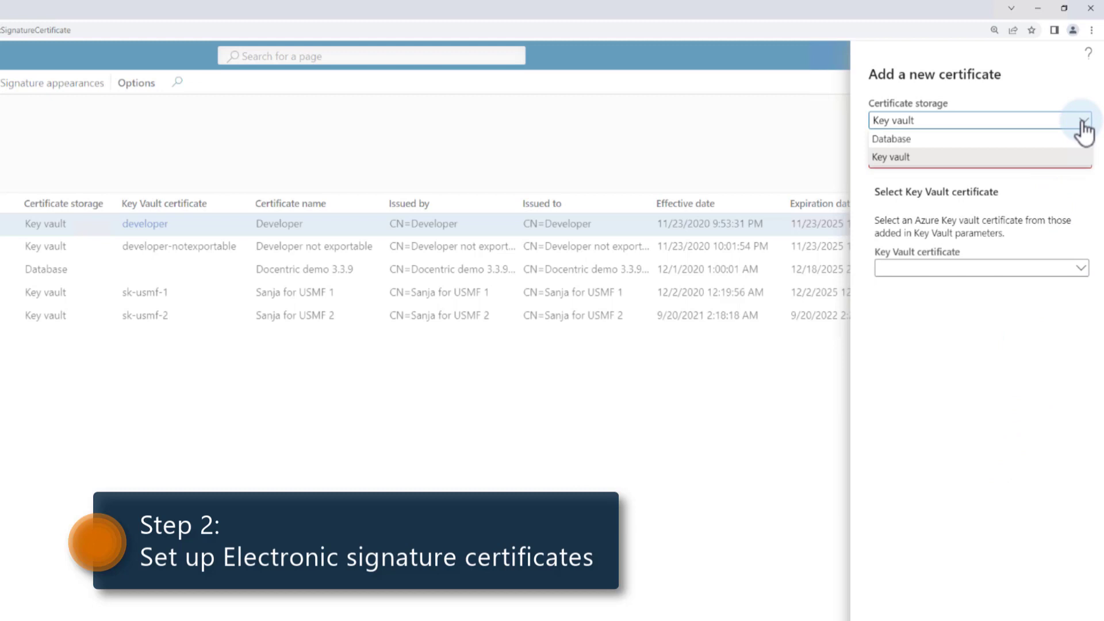
{"action": "left_click", "coordinate": [914, 139]}
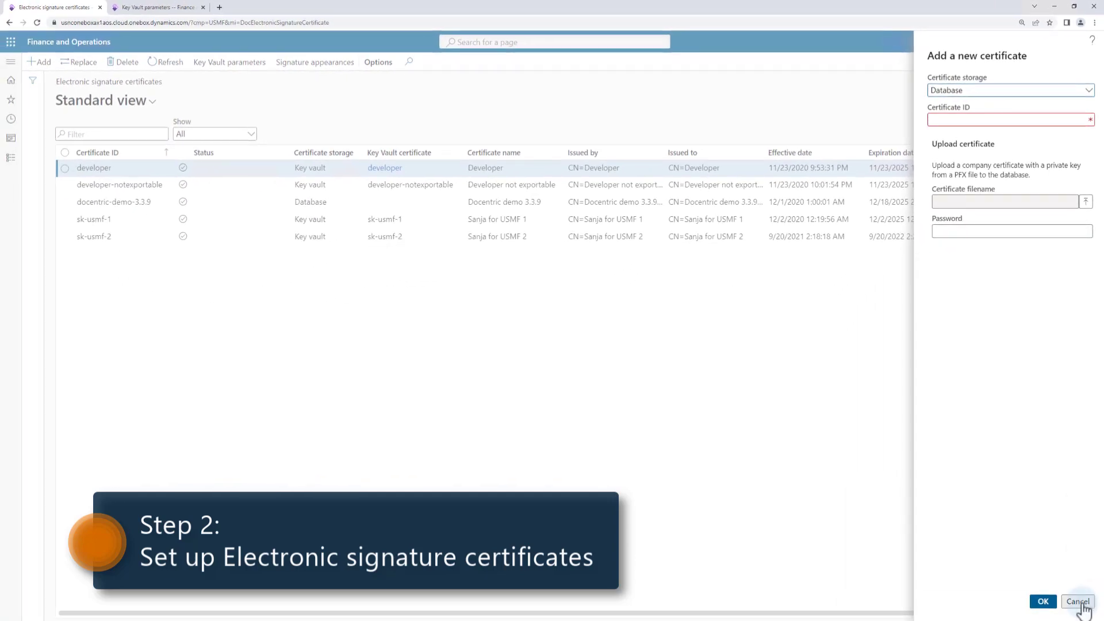
{"action": "left_click", "coordinate": [1079, 602]}
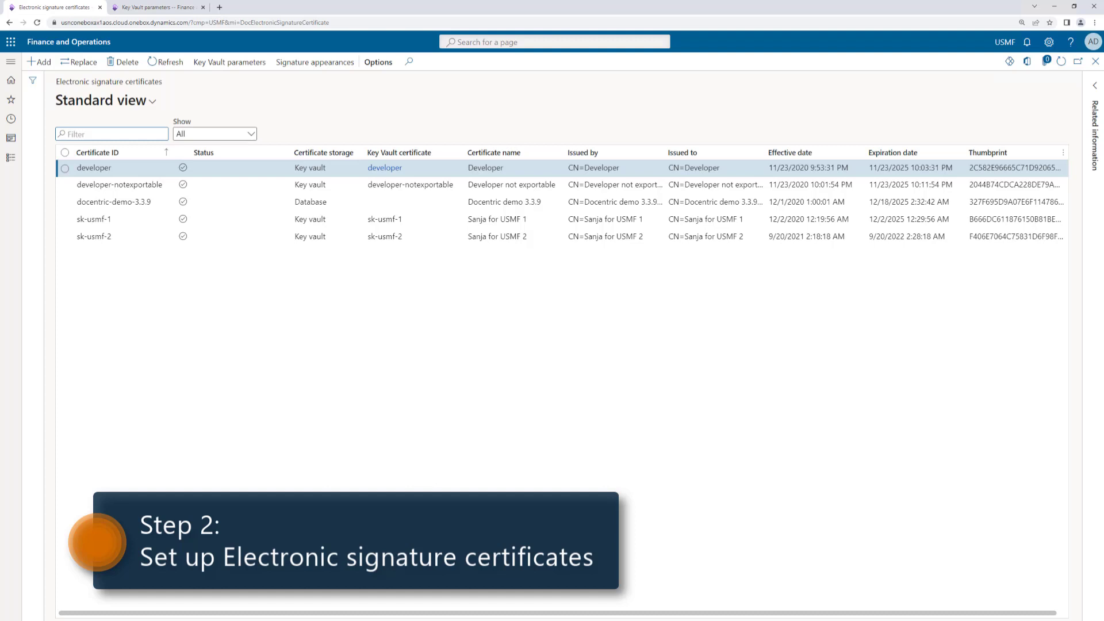
- Refresh and validate the certificates, and show which reports use the docentric-demo-3.3.9 certificate
{"action": "left_click", "coordinate": [178, 61]}
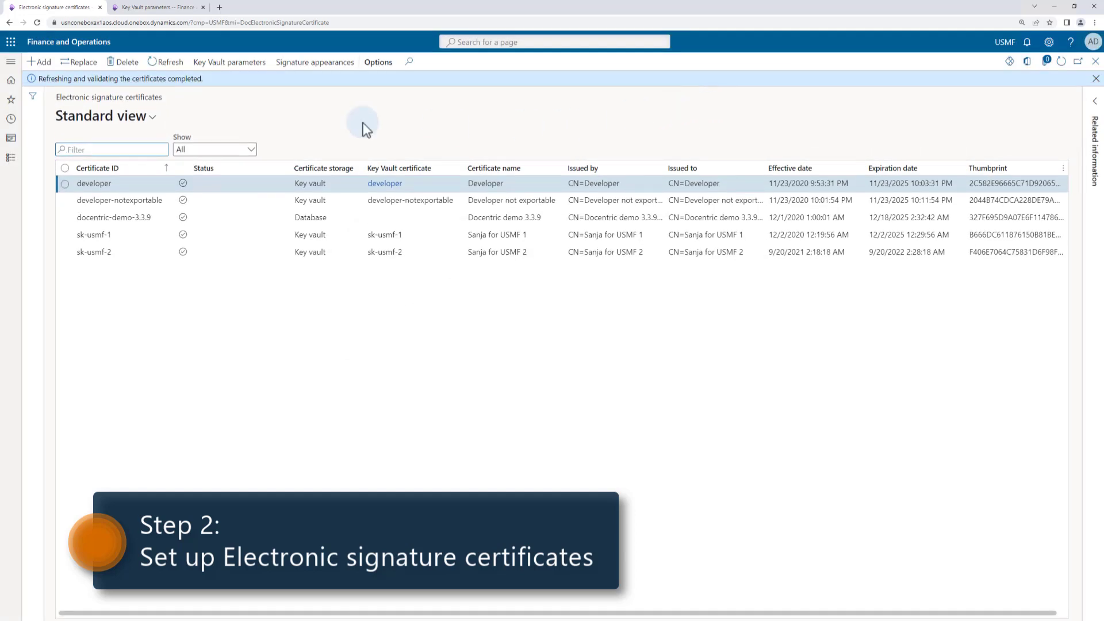
{"action": "left_click", "coordinate": [1097, 130]}
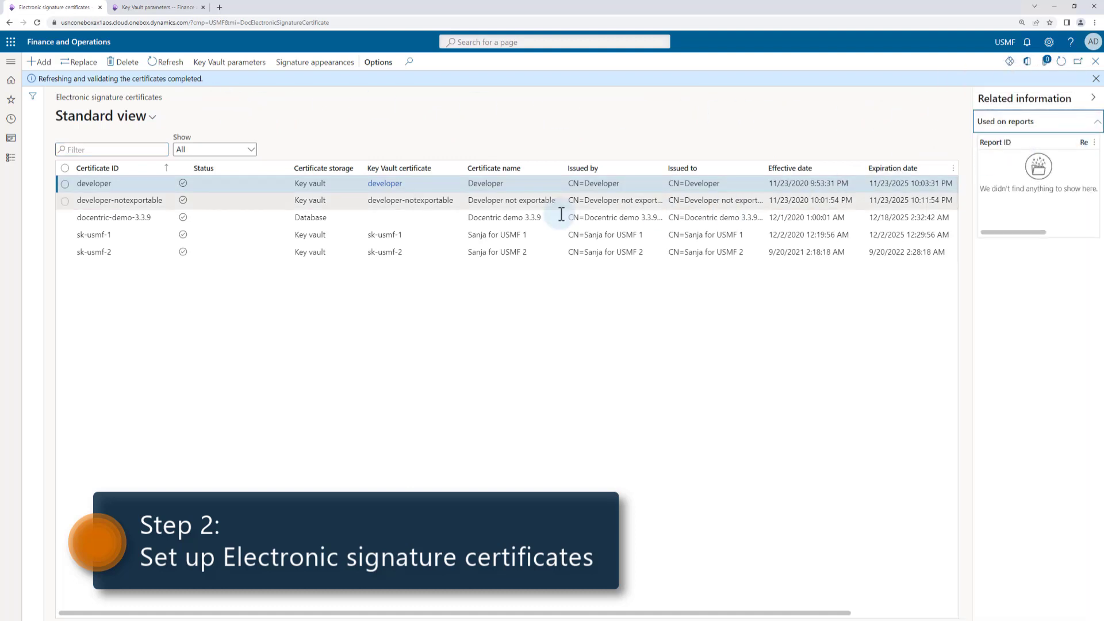
{"action": "left_click", "coordinate": [333, 219]}
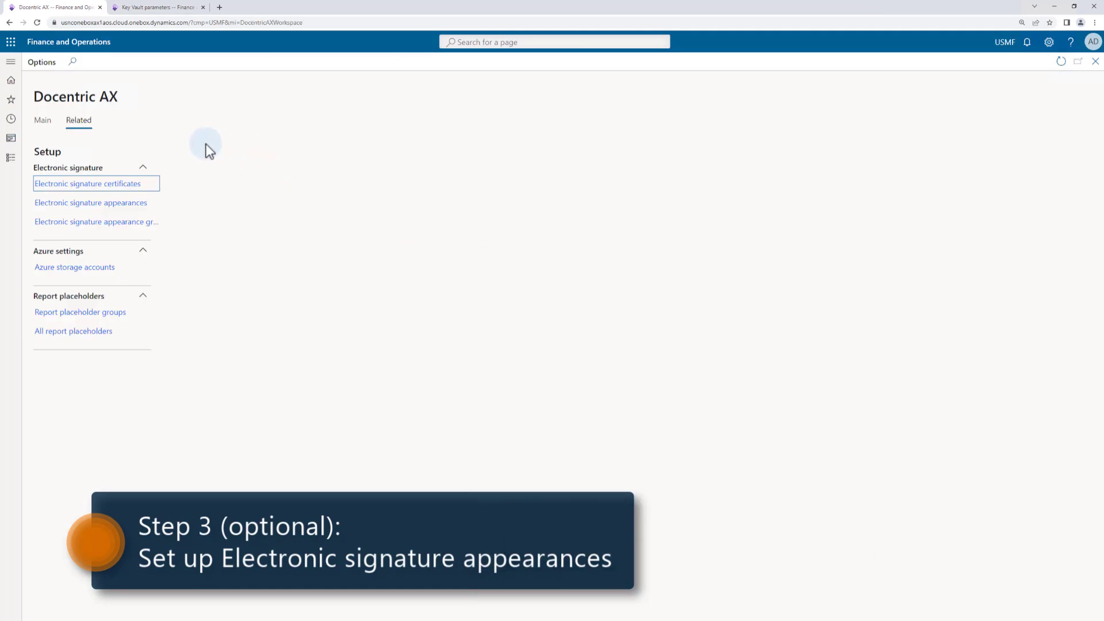
- Open Electronic signature appearances and review the settings and previews of Demo-3.3.9-text and TestDMF
{"action": "left_click", "coordinate": [112, 206]}
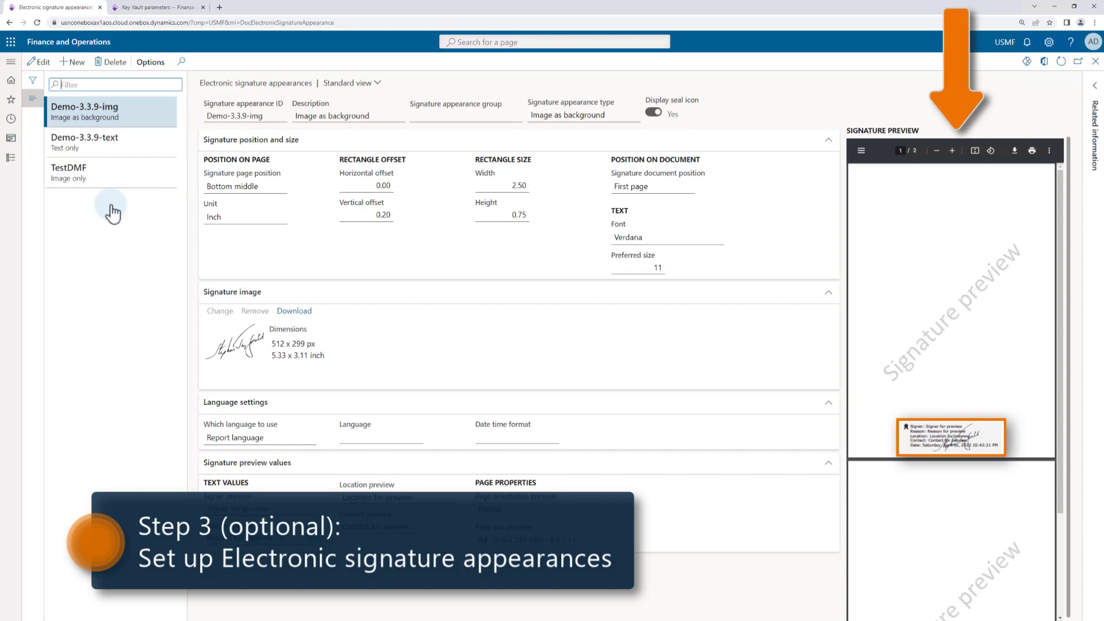
{"action": "left_click", "coordinate": [124, 149]}
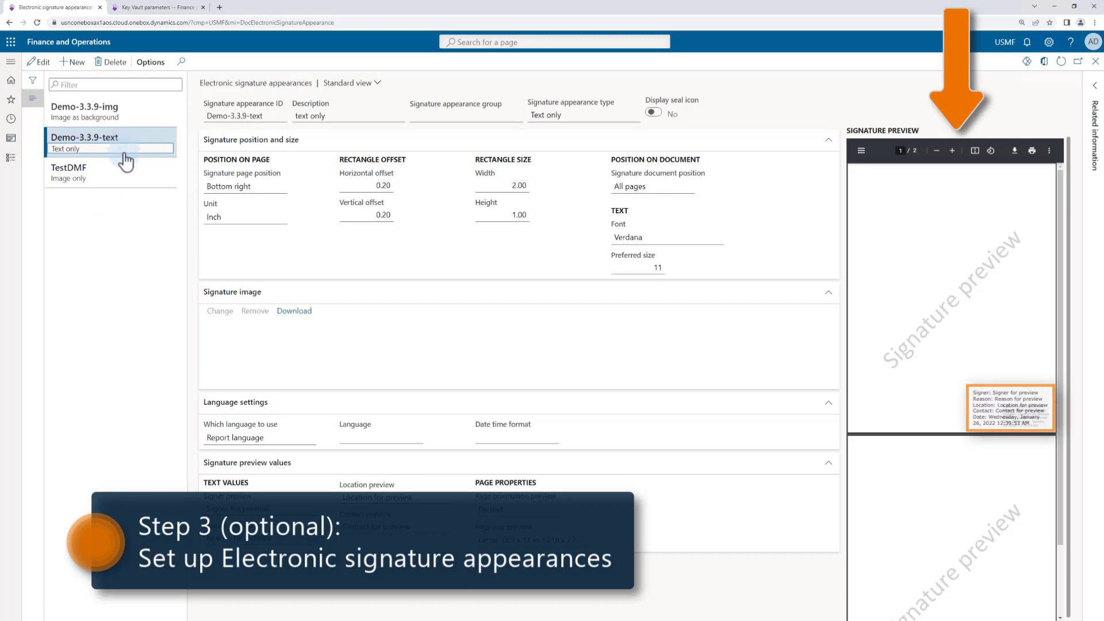
{"action": "left_click", "coordinate": [126, 184]}
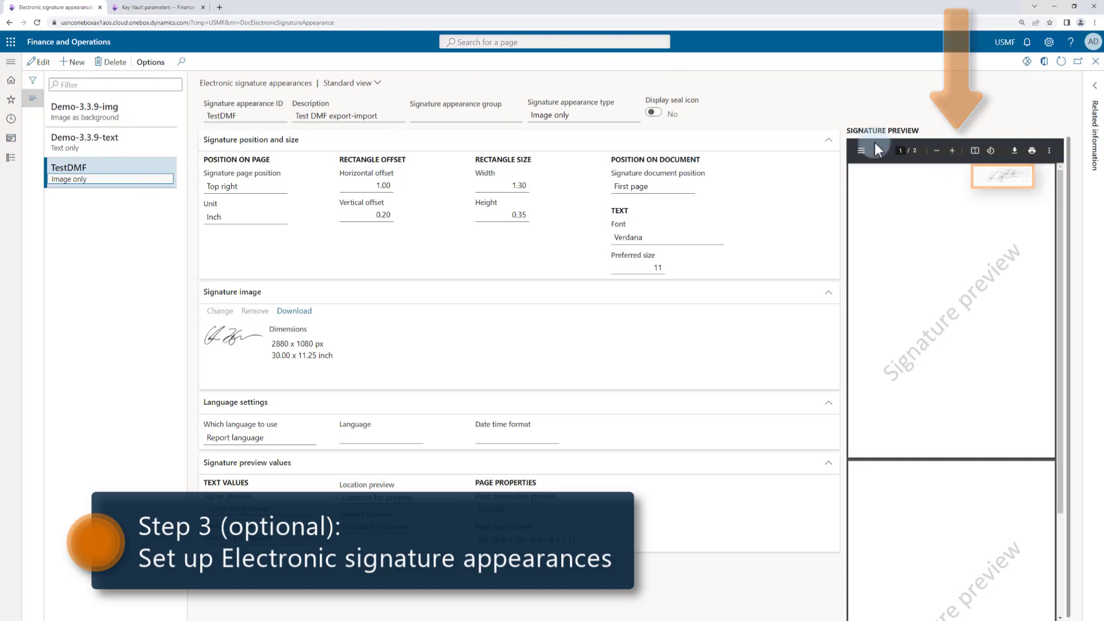
- Start editing the Demo-3.3.9-img appearance and review the options for its signature appearance type and document position
{"action": "left_click", "coordinate": [113, 109]}
{"action": "left_click", "coordinate": [51, 64]}
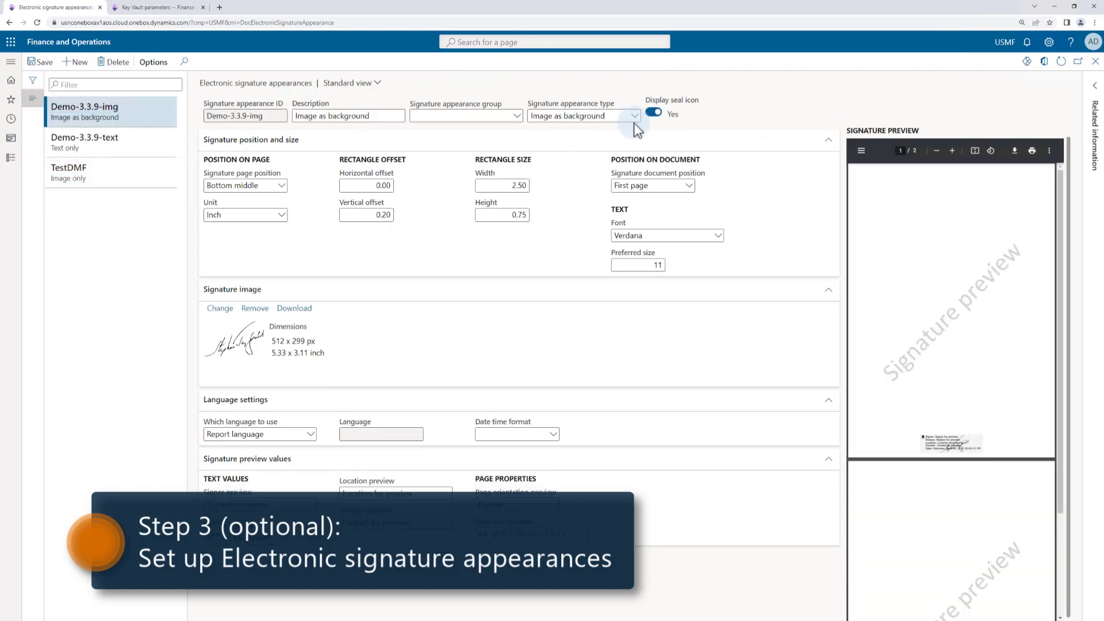
{"action": "left_click", "coordinate": [635, 116]}
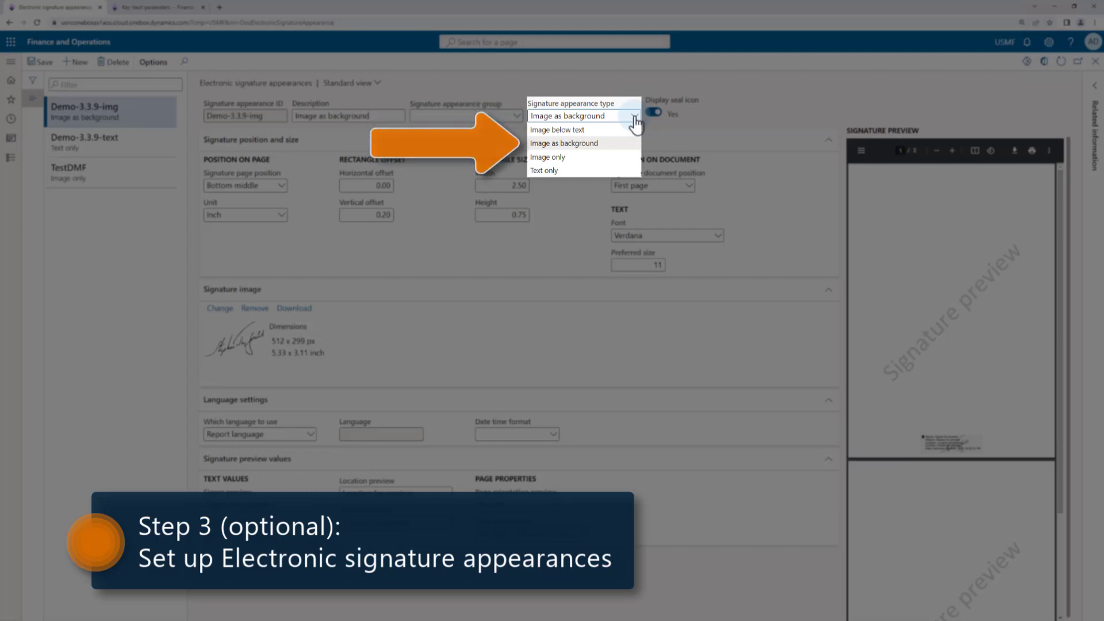
{"action": "left_click", "coordinate": [746, 116]}
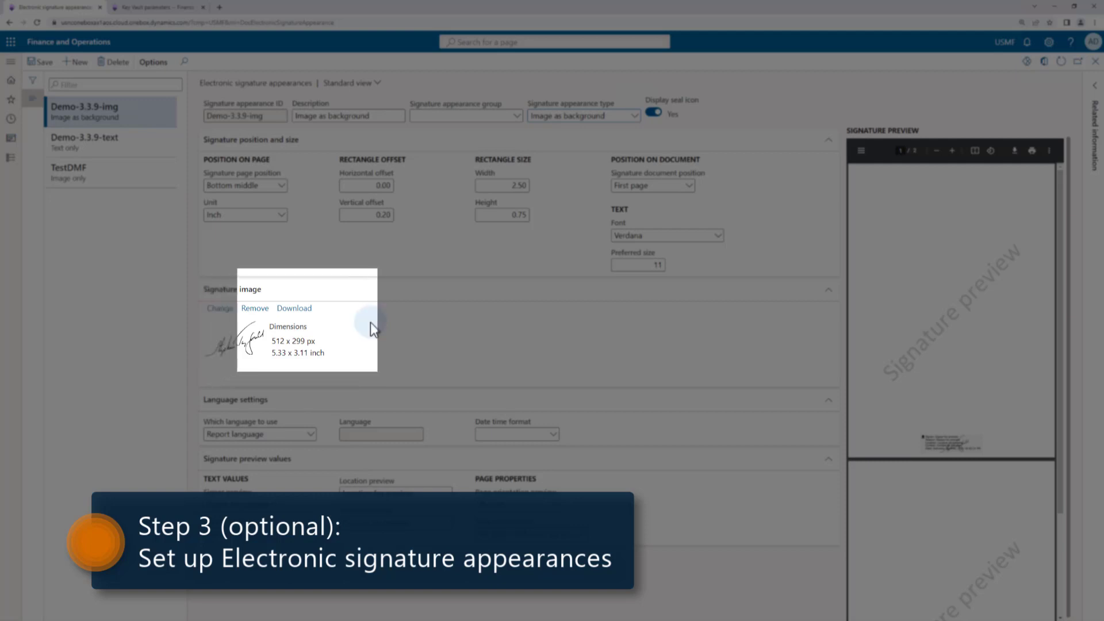
{"action": "left_click", "coordinate": [690, 186]}
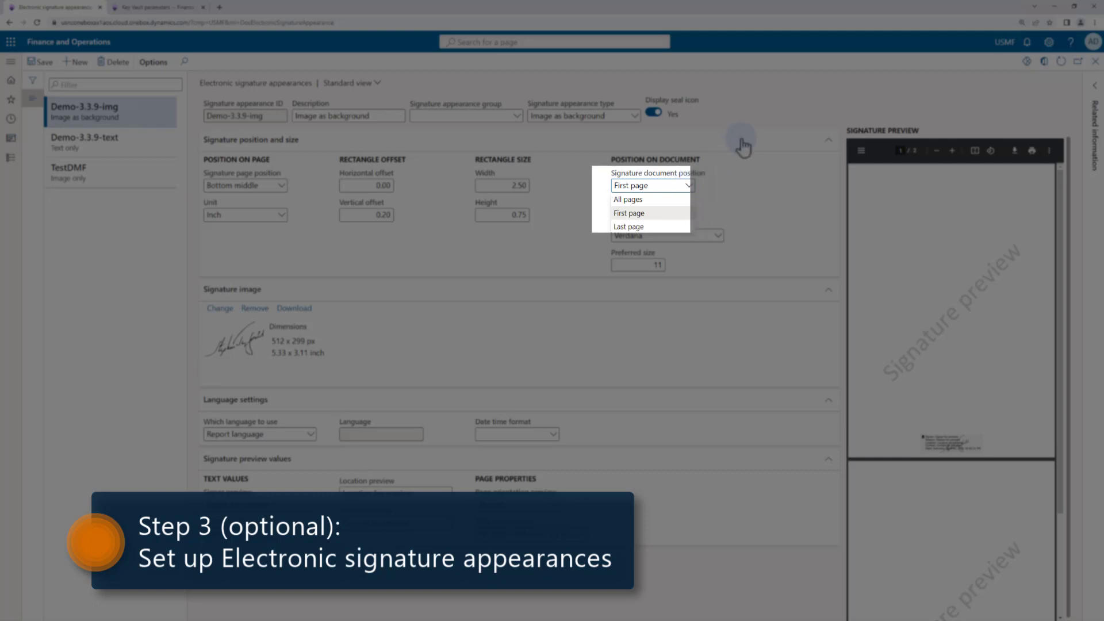
{"action": "left_click", "coordinate": [766, 240]}
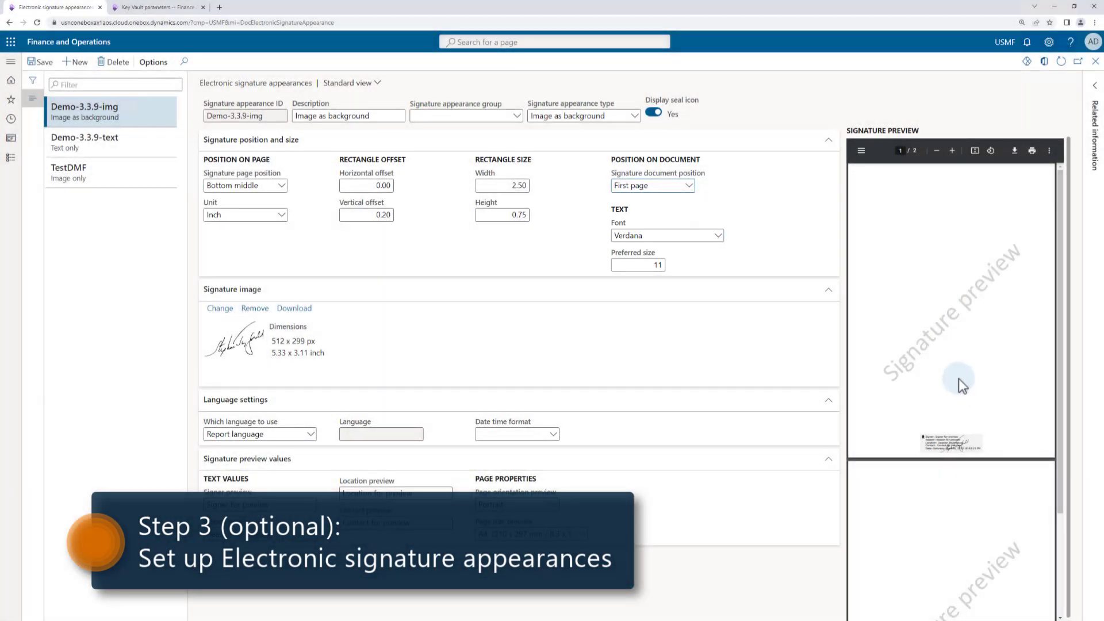
- Inspect the Demo-3.3.9-img signature block up close in the signature preview, and return to the full-page view
{"action": "scroll", "coordinate": [959, 379], "scroll_direction": "up", "scroll_amount": 8}
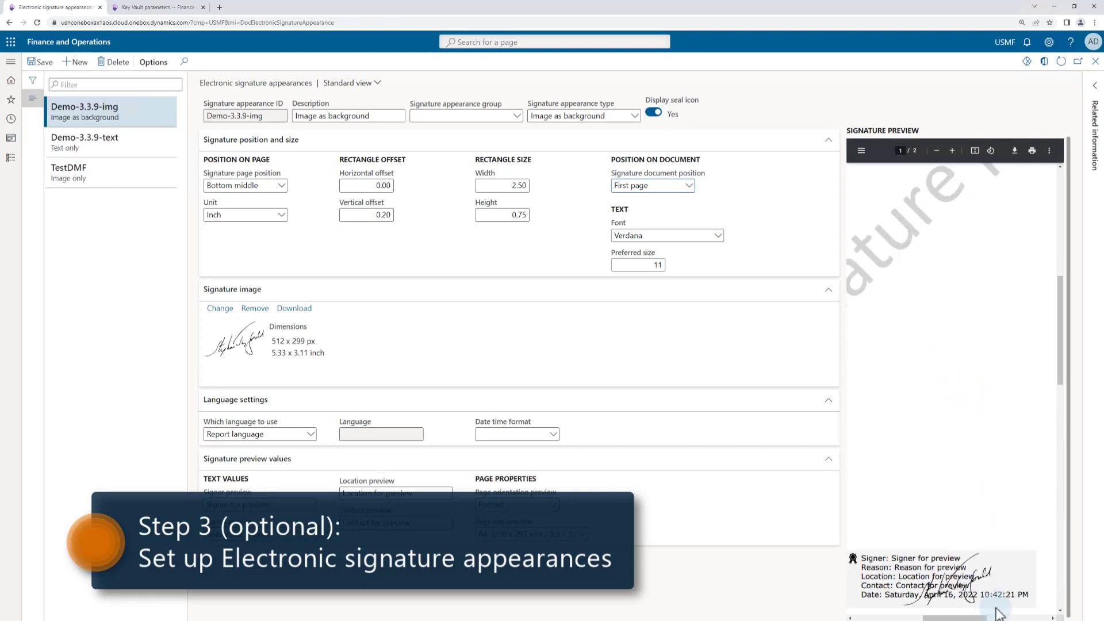
{"action": "left_click_drag", "start_coordinate": [967, 618], "coordinate": [964, 617]}
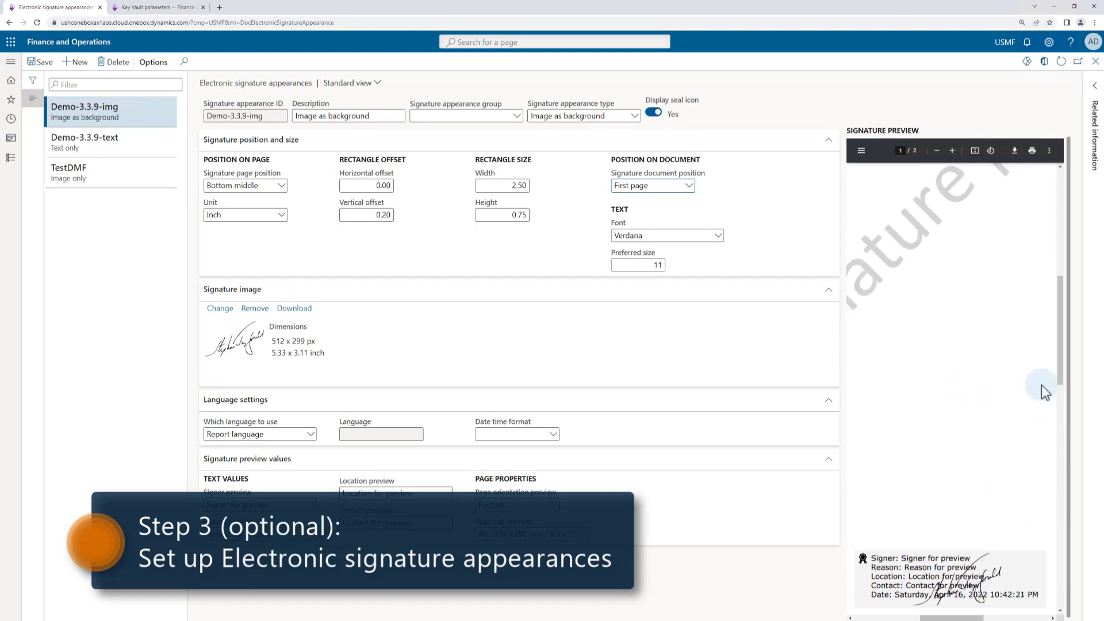
{"action": "left_click_drag", "start_coordinate": [1059, 332], "coordinate": [1072, 404]}
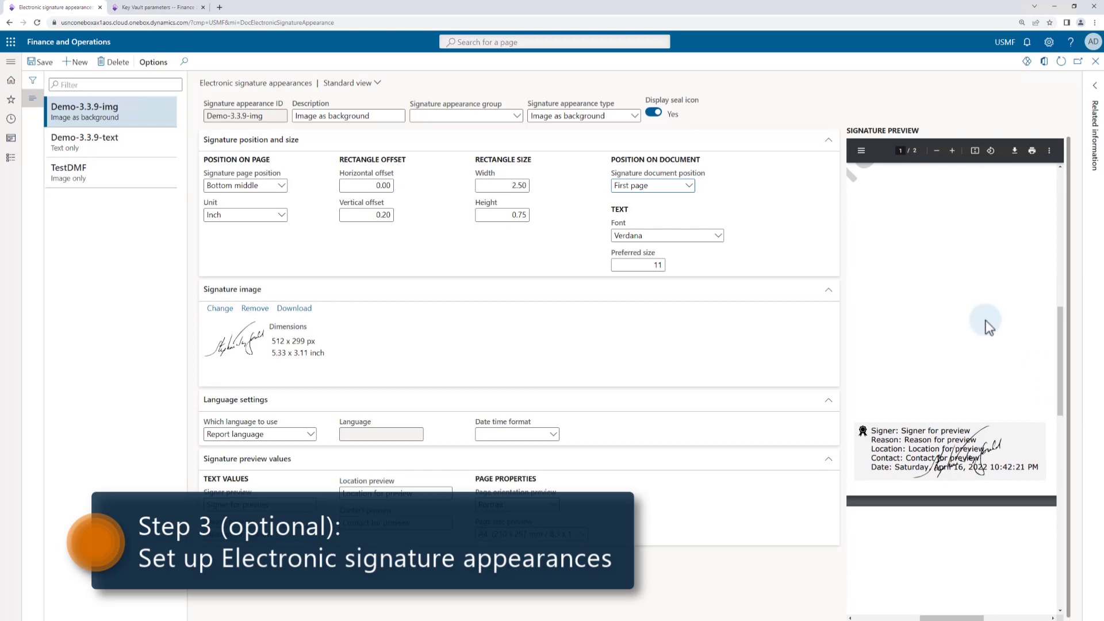
{"action": "scroll", "coordinate": [986, 320], "scroll_direction": "down", "scroll_amount": 8}
{"action": "scroll", "coordinate": [992, 317], "scroll_direction": "up", "scroll_amount": 1}
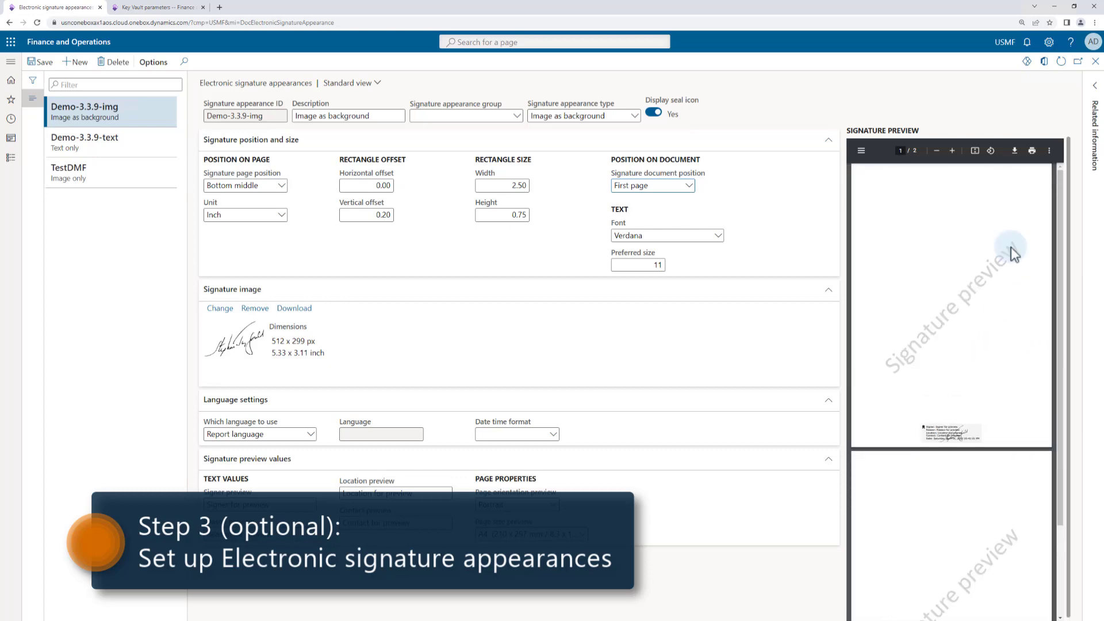
- Set the signature page position of Demo-3.3.9-img to Top left and save the appearance
{"action": "left_click", "coordinate": [282, 185]}
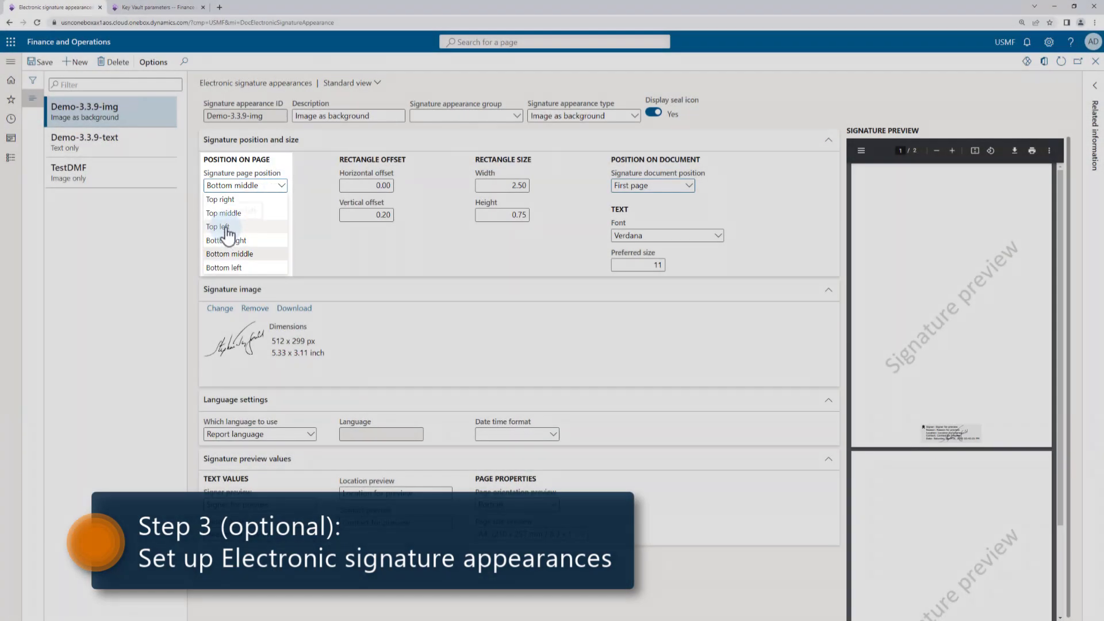
{"action": "left_click", "coordinate": [226, 227]}
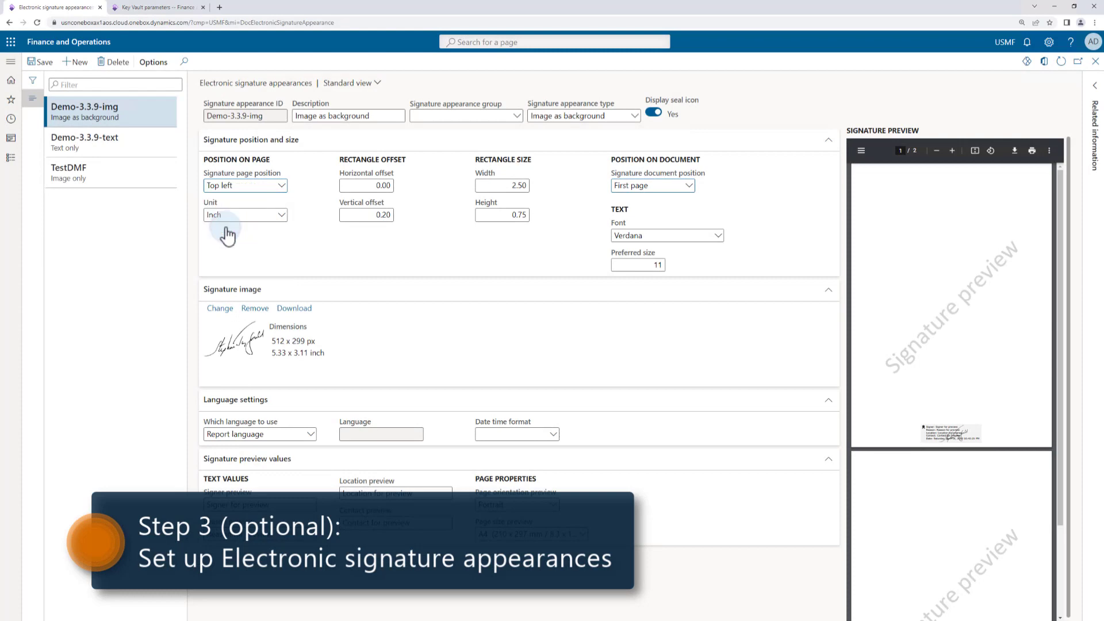
{"action": "left_click", "coordinate": [42, 67]}
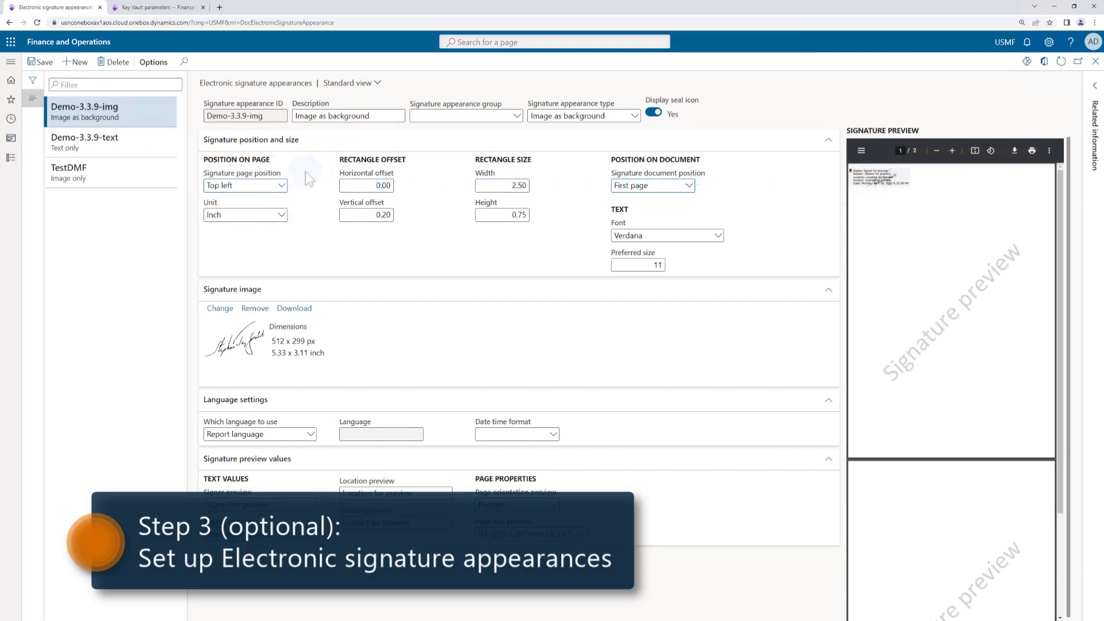
- Set the signature page position to Bottom middle, save the appearance, and check the signature block in the preview
{"action": "left_click", "coordinate": [279, 184]}
{"action": "left_click", "coordinate": [229, 253]}
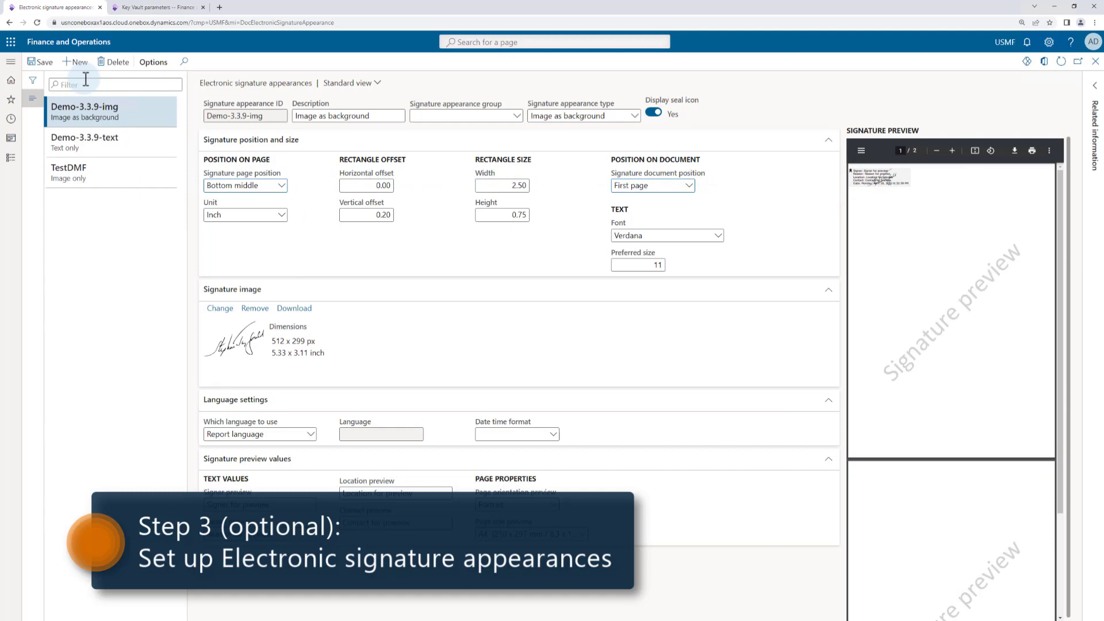
{"action": "left_click", "coordinate": [38, 62]}
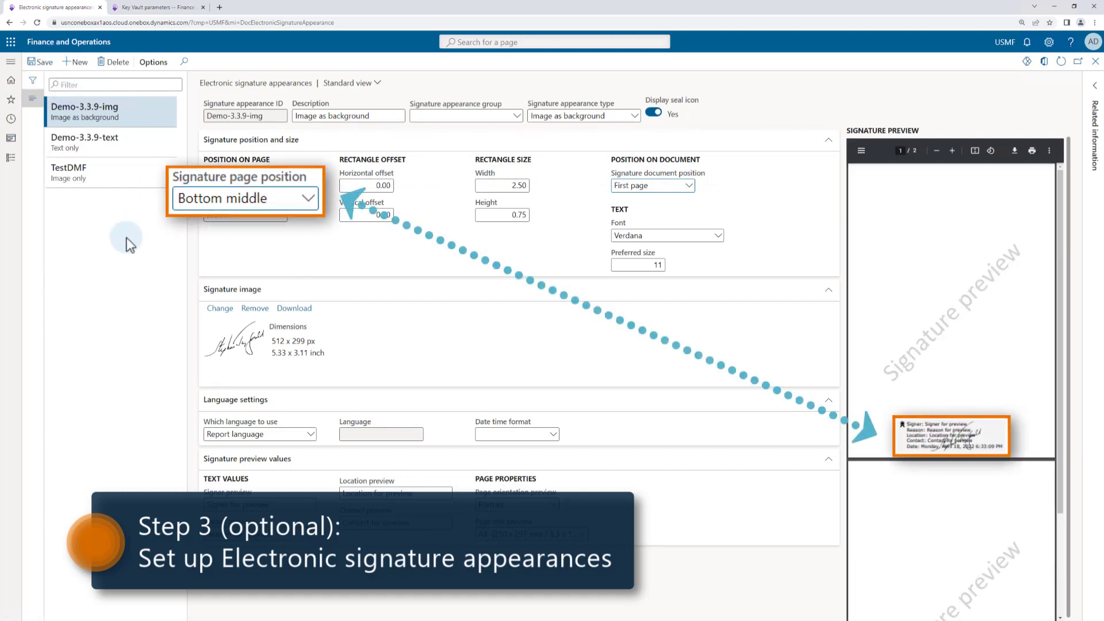
{"action": "scroll", "coordinate": [982, 386], "scroll_direction": "up", "scroll_amount": 4}
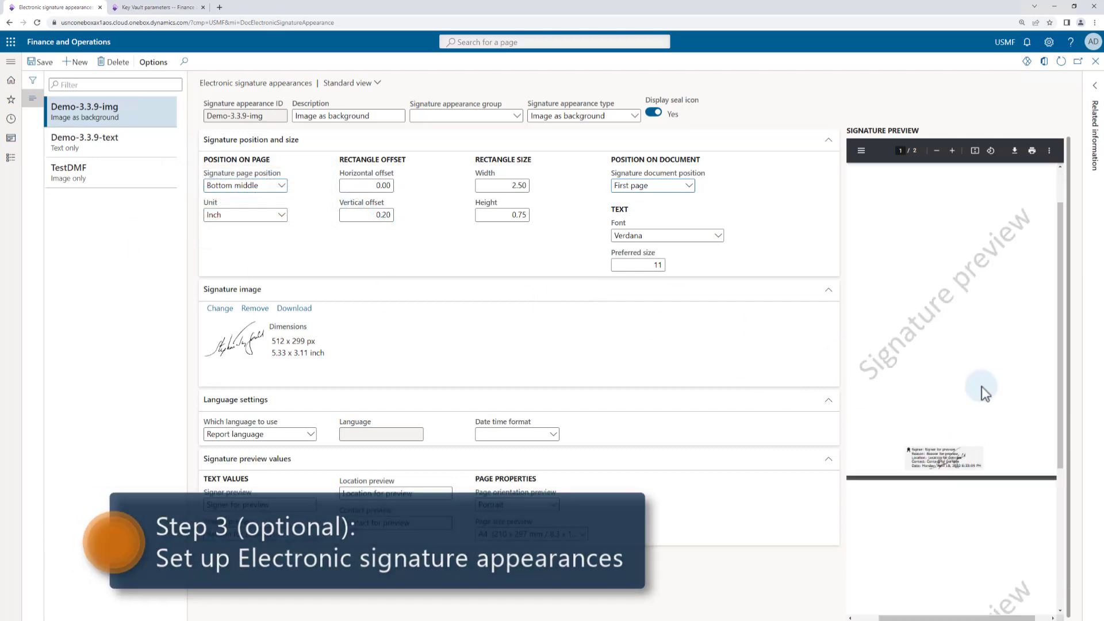
{"action": "scroll", "coordinate": [981, 387], "scroll_direction": "up", "scroll_amount": 1}
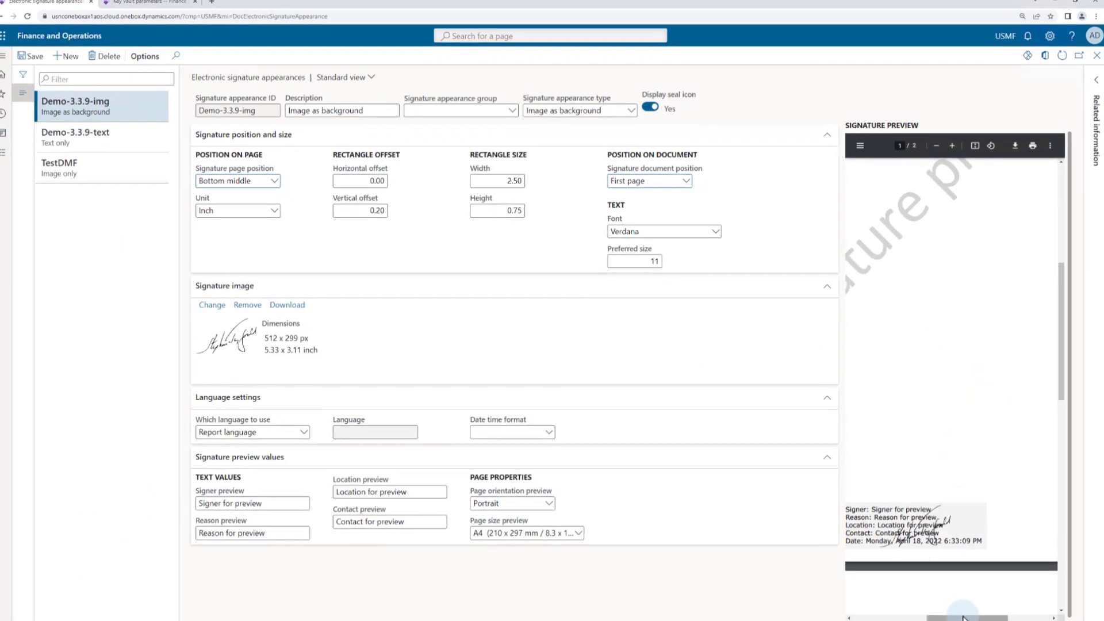
{"action": "left_click_drag", "start_coordinate": [963, 618], "coordinate": [942, 618]}
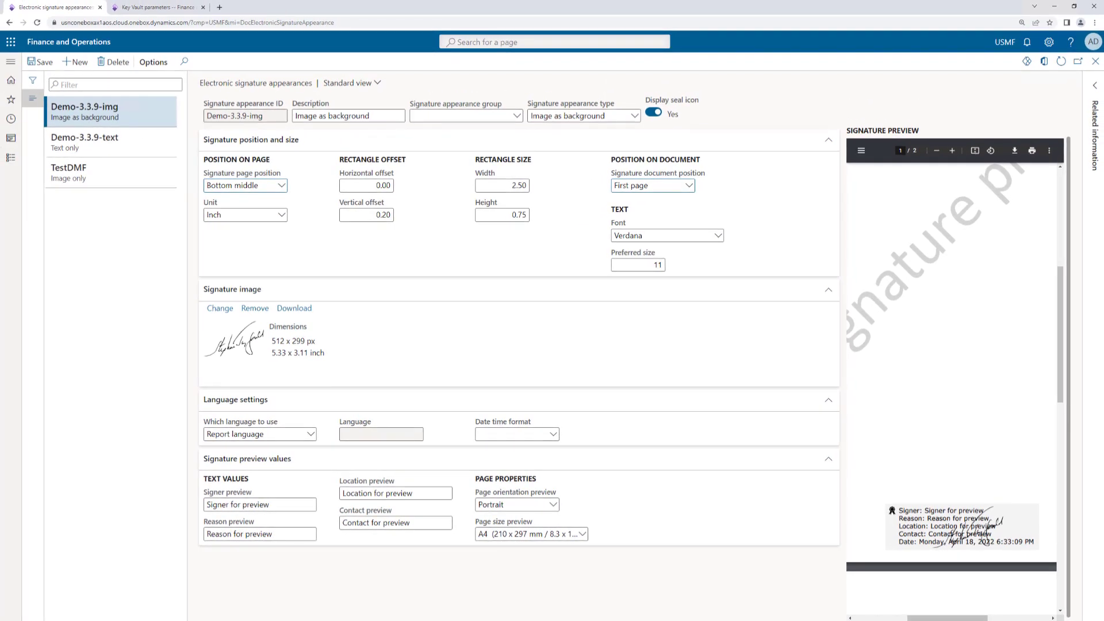
- Open the reports list from the Docentric AX workspace, filter it by "sales", and open SalesInvoice.Report
{"action": "left_click", "coordinate": [154, 325]}
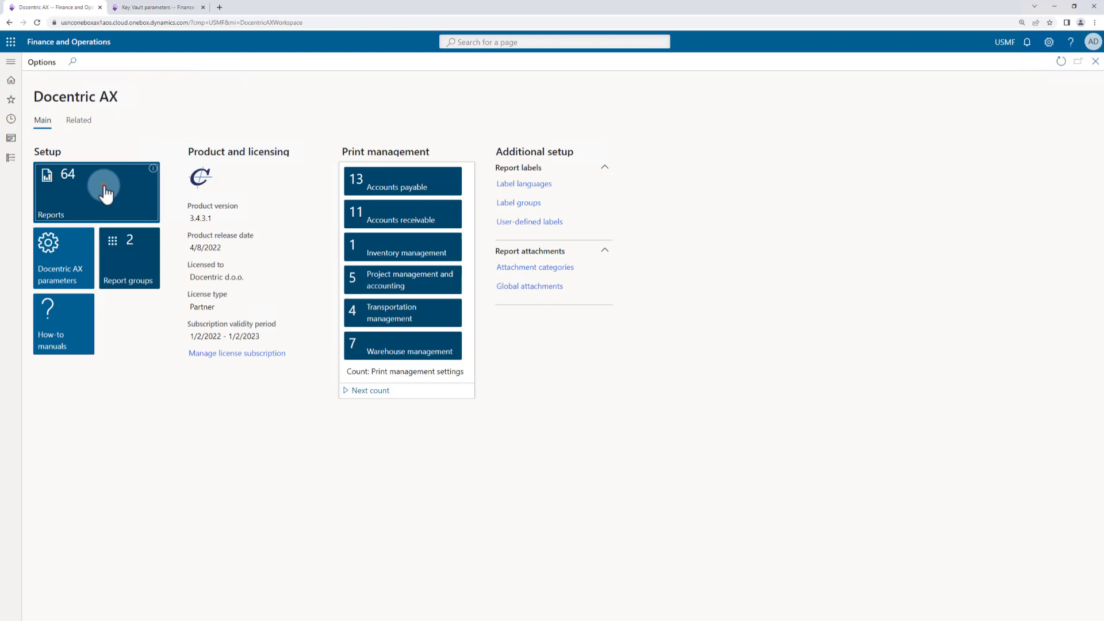
{"action": "left_click", "coordinate": [109, 185]}
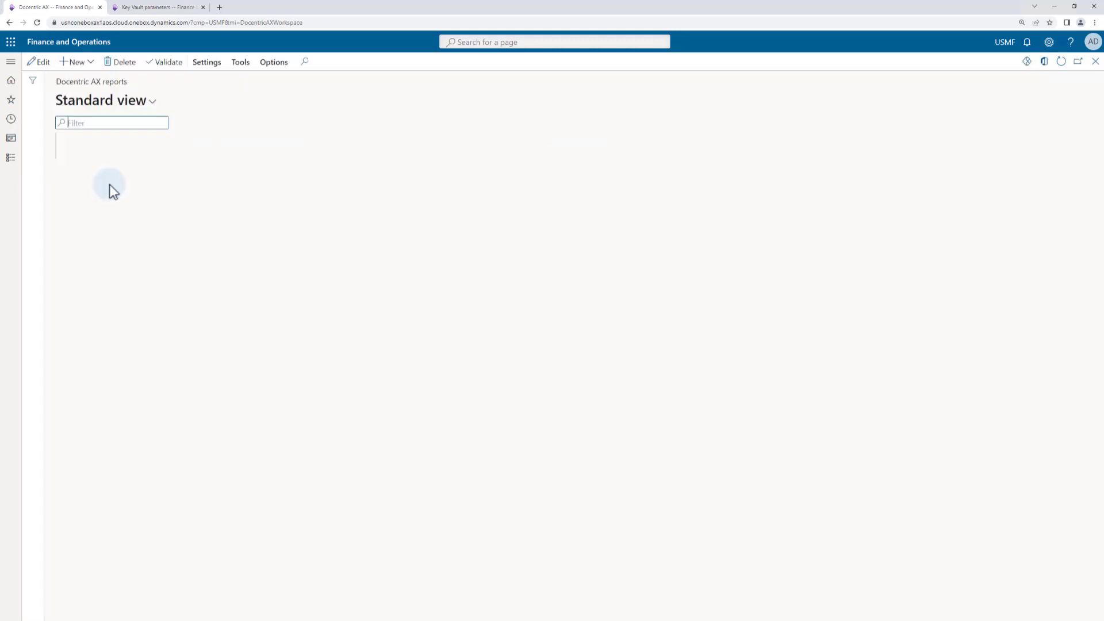
{"action": "type", "text": "sales"}
{"action": "key", "text": "Return"}
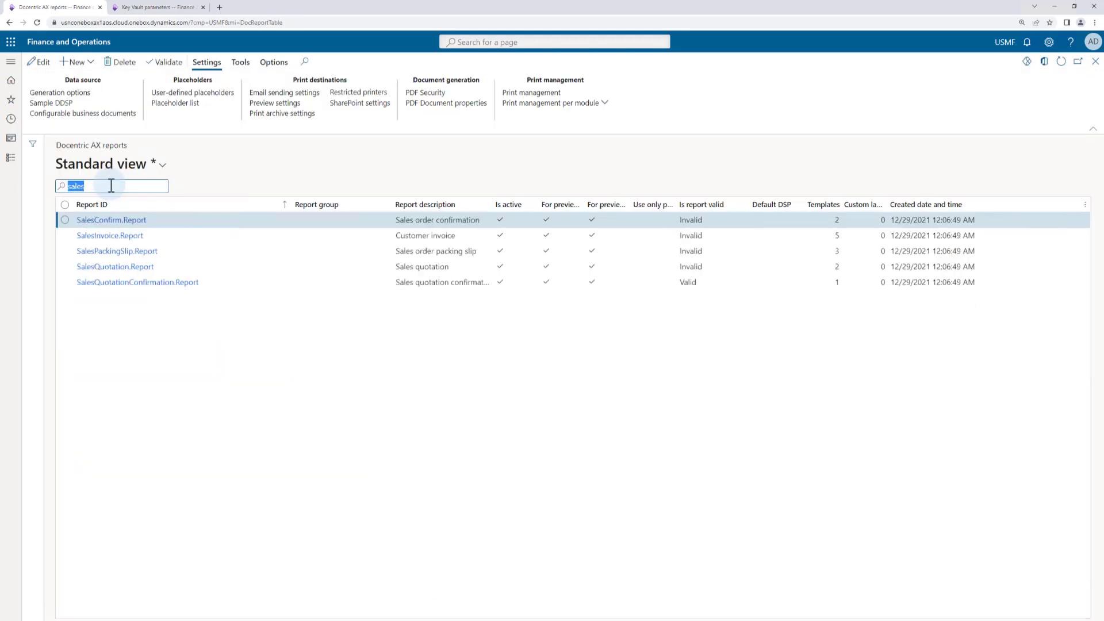
{"action": "left_click", "coordinate": [103, 236]}
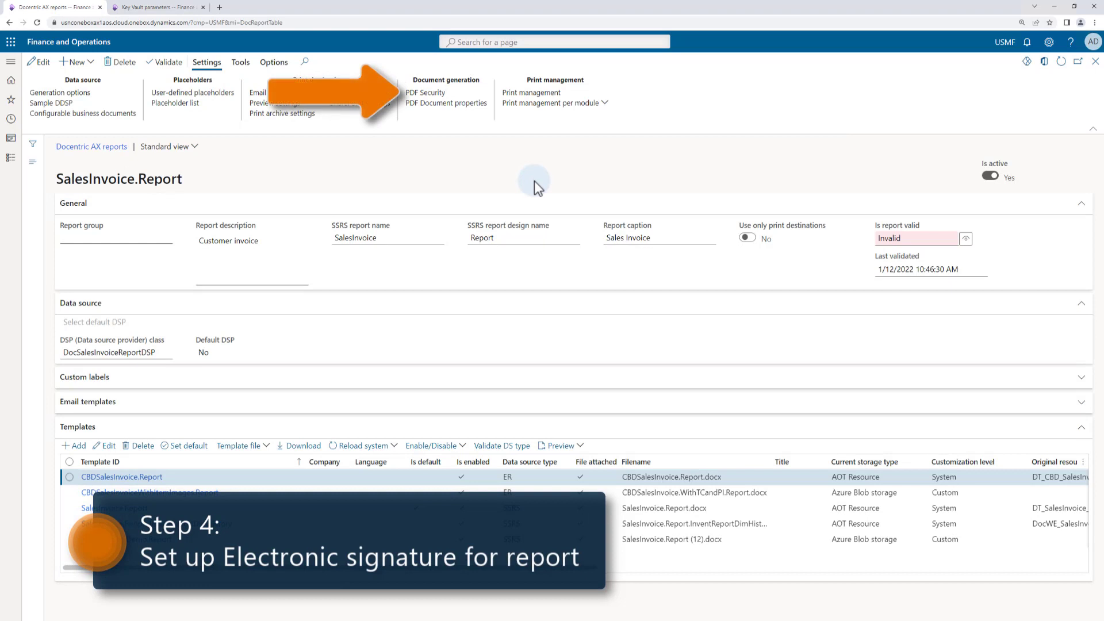
- Start editing the PDF Security settings of SalesInvoice.Report and review the available certificates and default signature appearances for USMF
{"action": "left_click", "coordinate": [435, 94]}
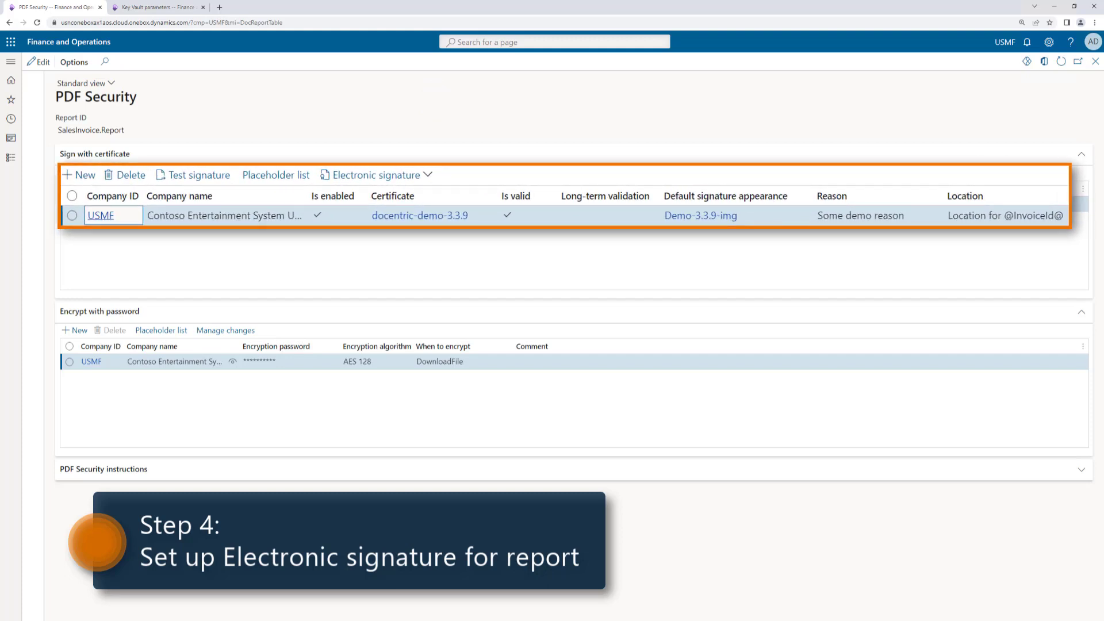
{"action": "left_click", "coordinate": [41, 63]}
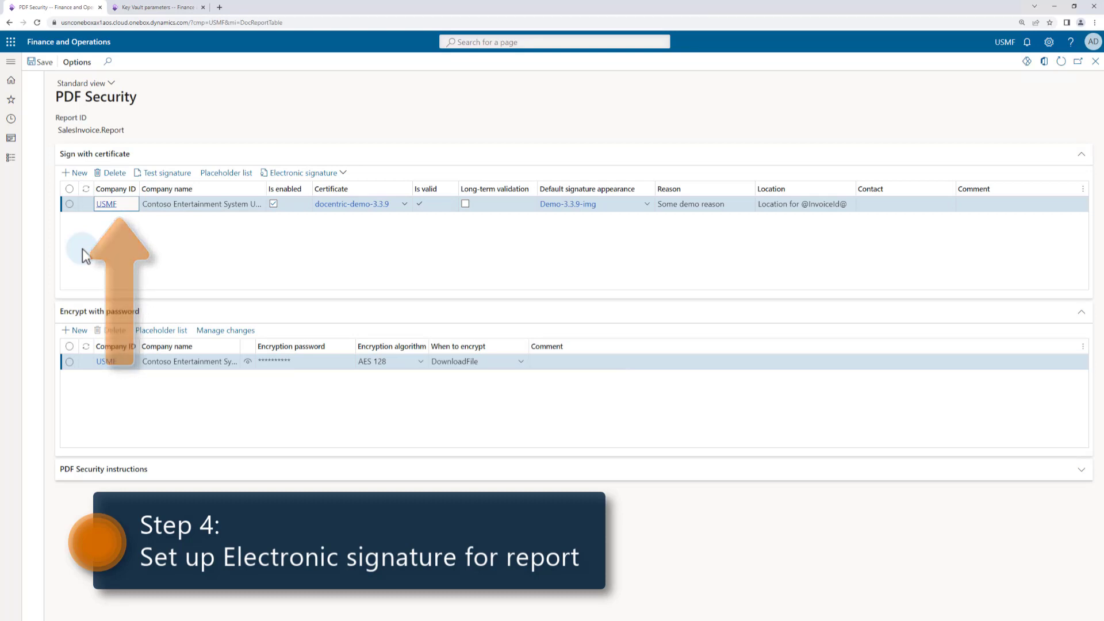
{"action": "left_click", "coordinate": [406, 207]}
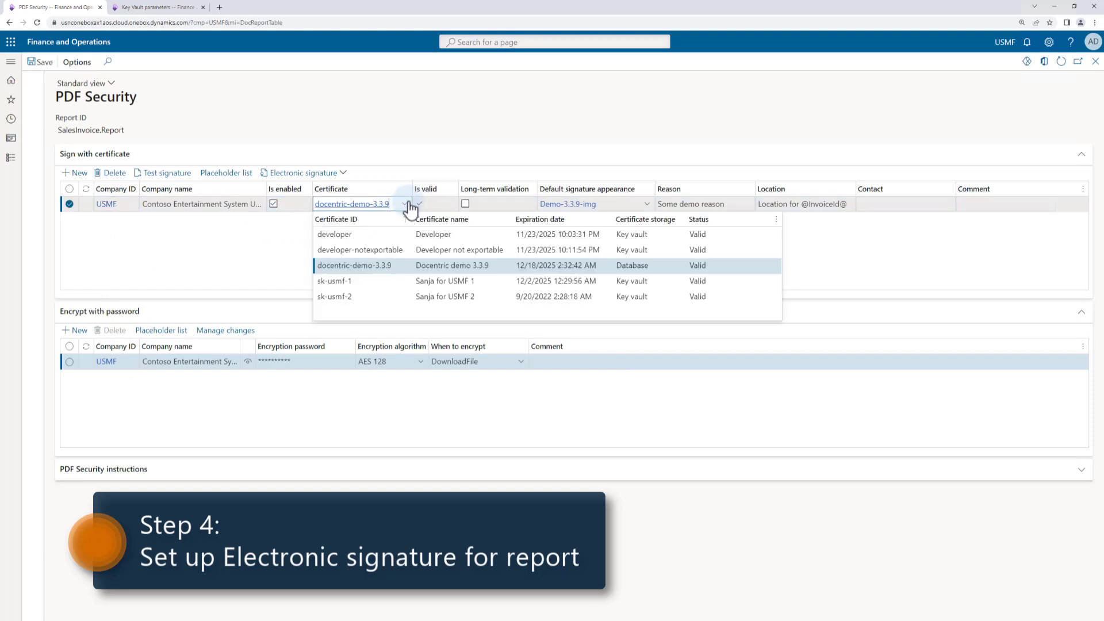
{"action": "left_click", "coordinate": [827, 247]}
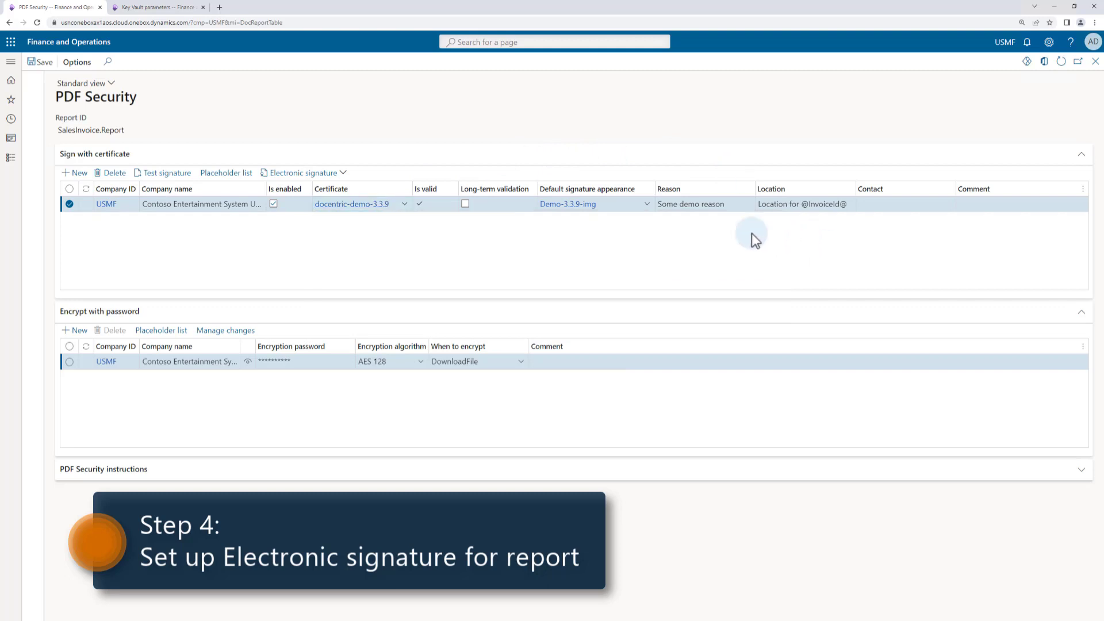
{"action": "left_click", "coordinate": [648, 206]}
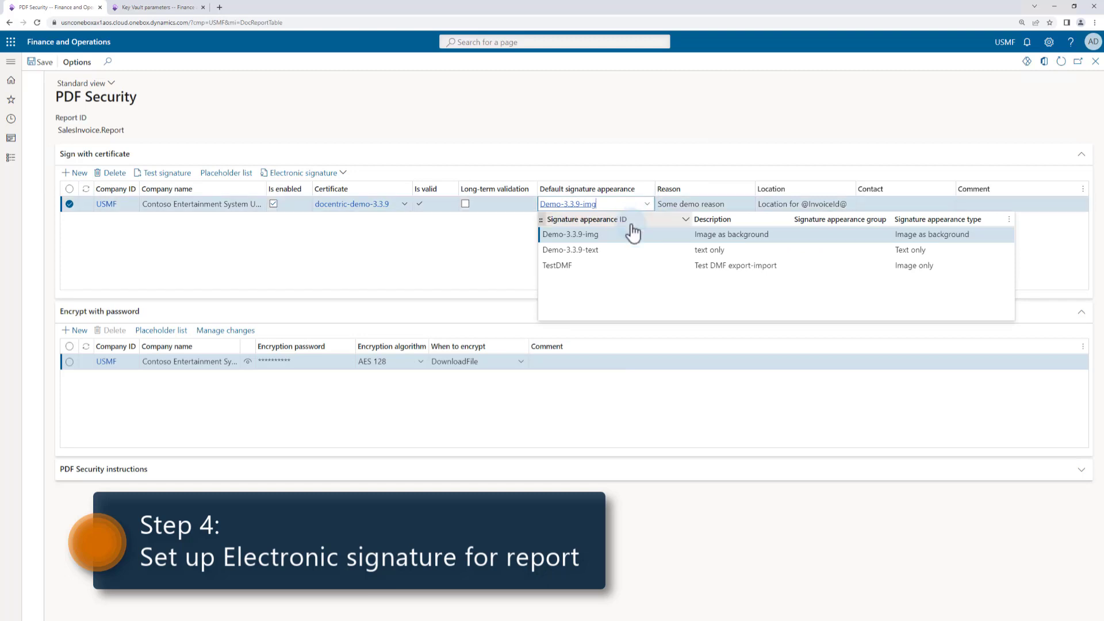
{"action": "left_click", "coordinate": [485, 253]}
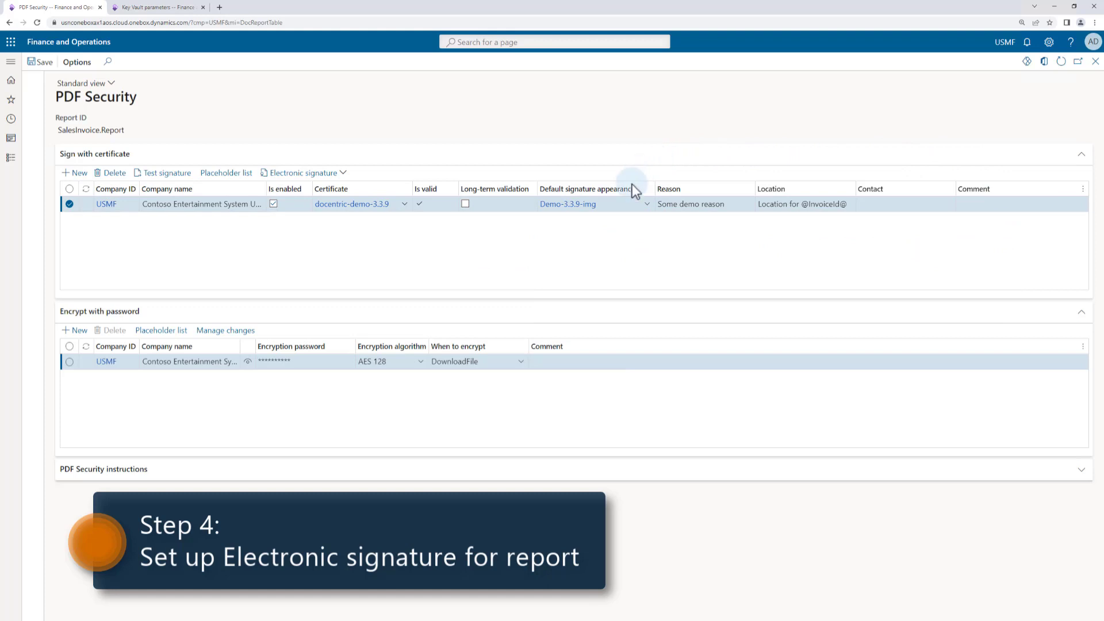
- Generate a test signature for the USMF signing record and inspect the signature block in the downloaded preview PDF
{"action": "mouse_move", "coordinate": [633, 196]}
{"action": "left_click", "coordinate": [156, 175]}
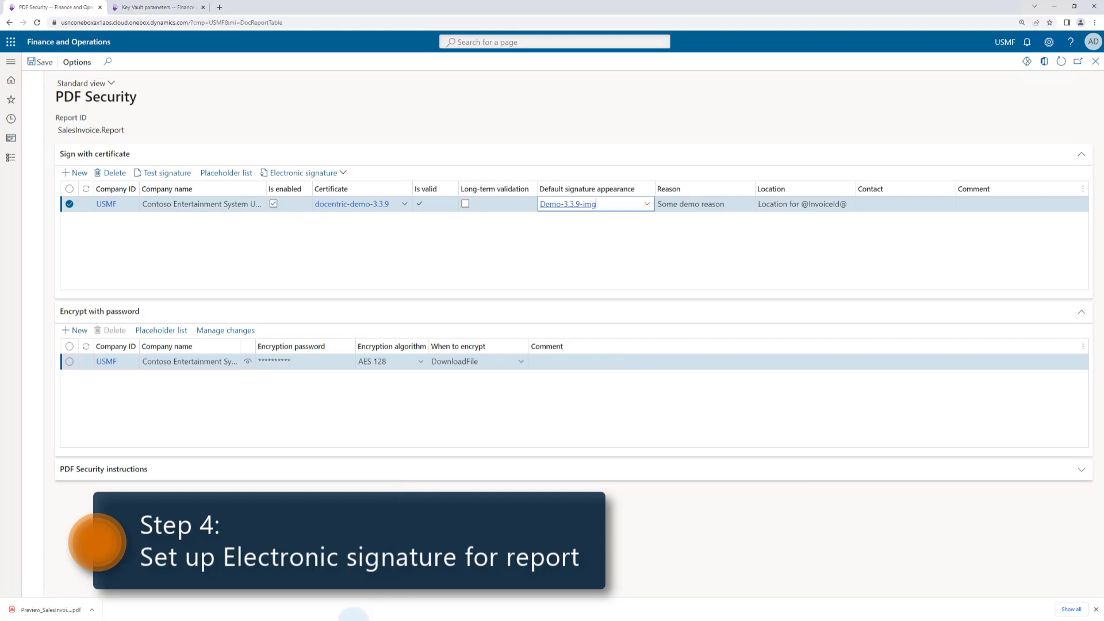
{"action": "left_click", "coordinate": [92, 616]}
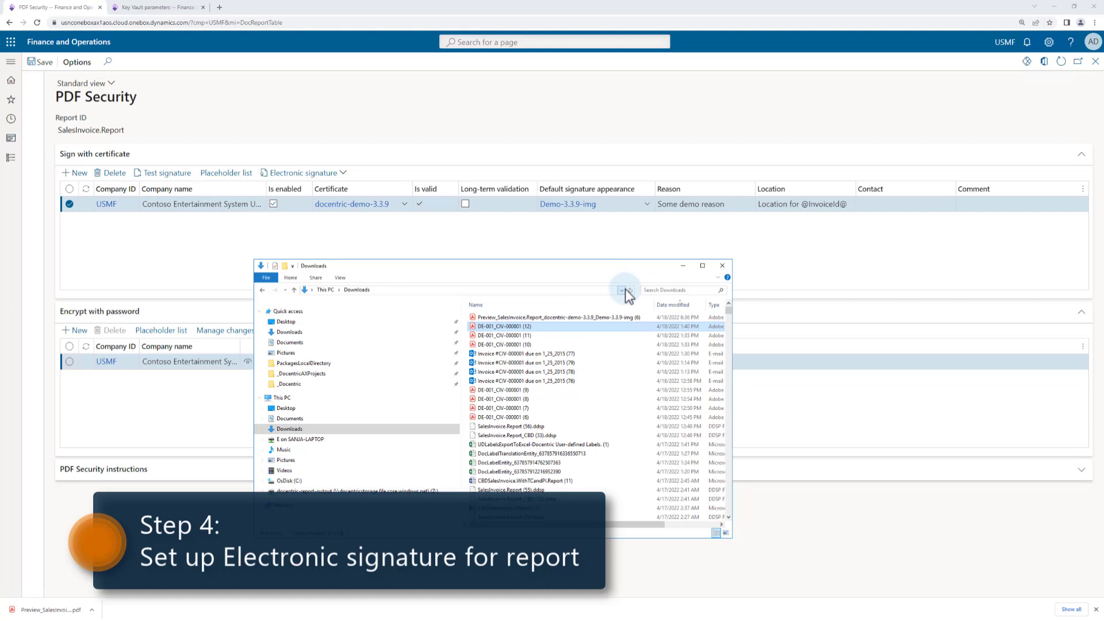
{"action": "double_click", "coordinate": [530, 319]}
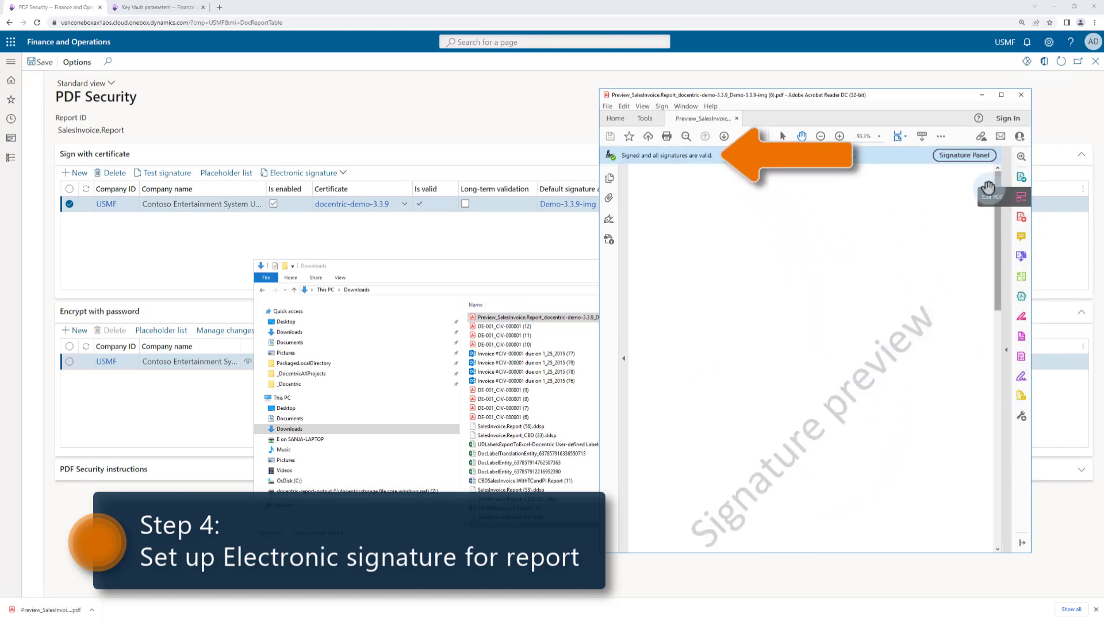
{"action": "scroll", "coordinate": [1001, 192], "scroll_direction": "down", "scroll_amount": 3}
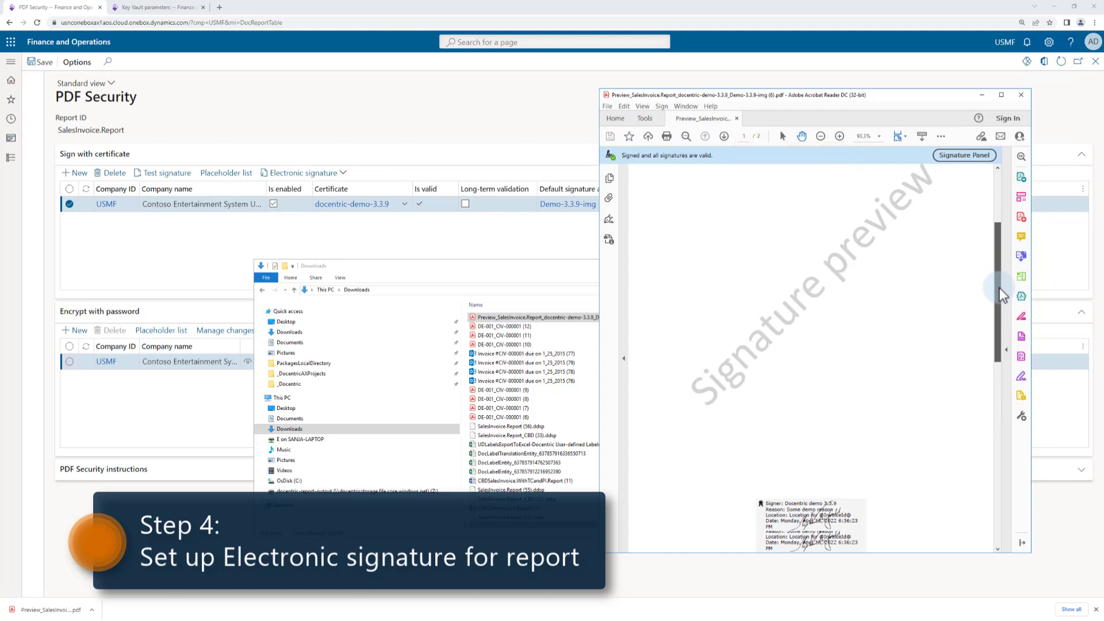
{"action": "scroll", "coordinate": [994, 189], "scroll_direction": "up", "scroll_amount": 3}
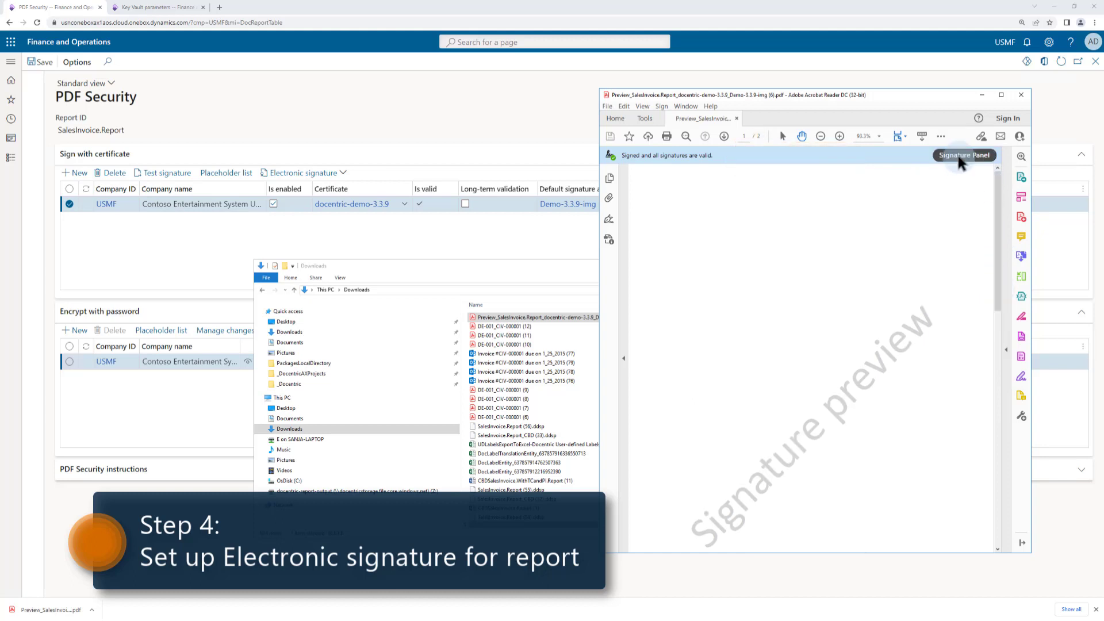
- Examine the signature details and certificate details of the signed preview PDF, and close the document
{"action": "left_click", "coordinate": [959, 161]}
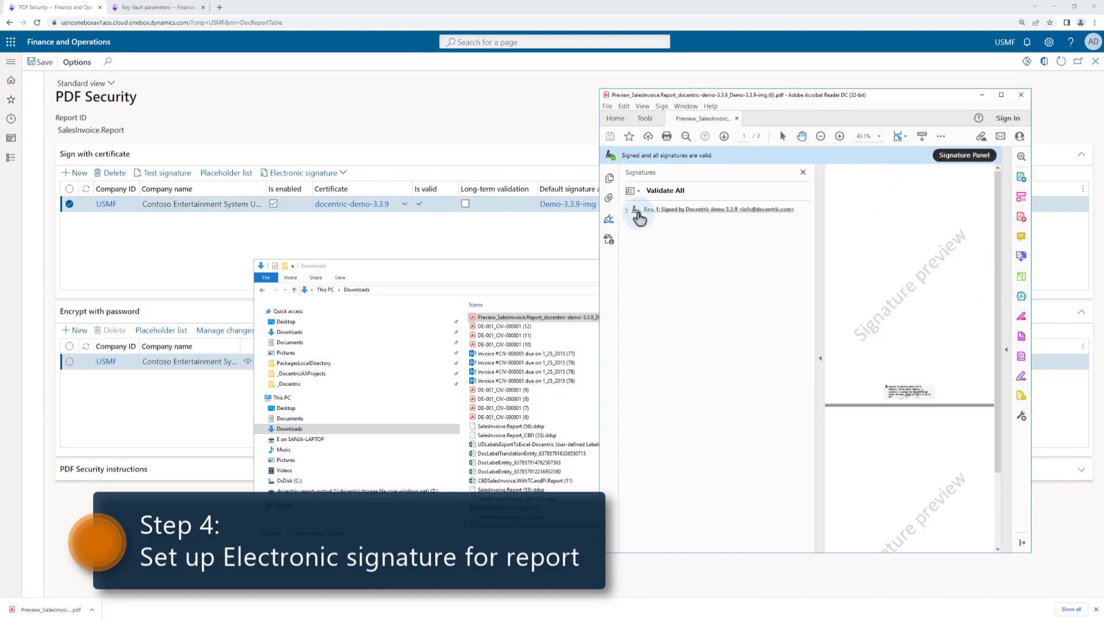
{"action": "left_click", "coordinate": [627, 210]}
{"action": "left_click", "coordinate": [640, 290]}
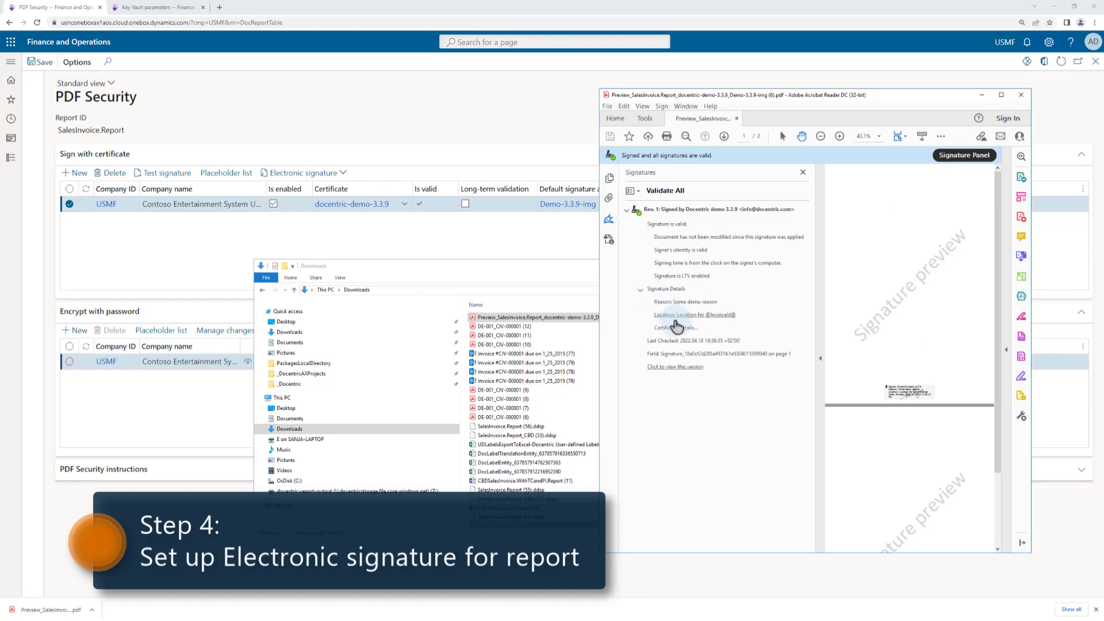
{"action": "left_click", "coordinate": [677, 328]}
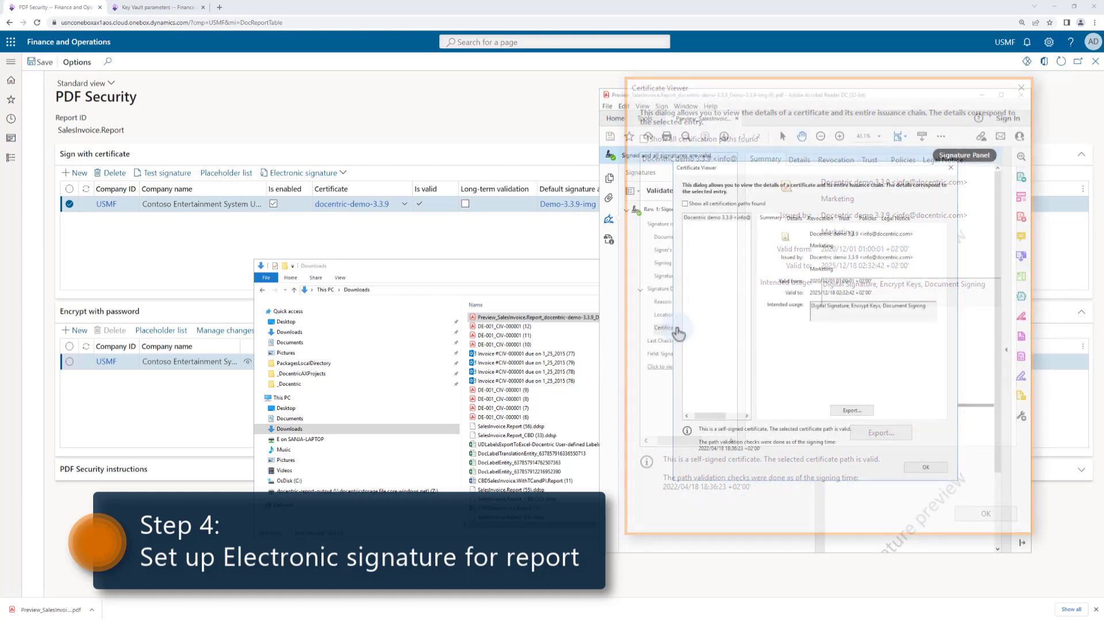
{"action": "left_click", "coordinate": [952, 169]}
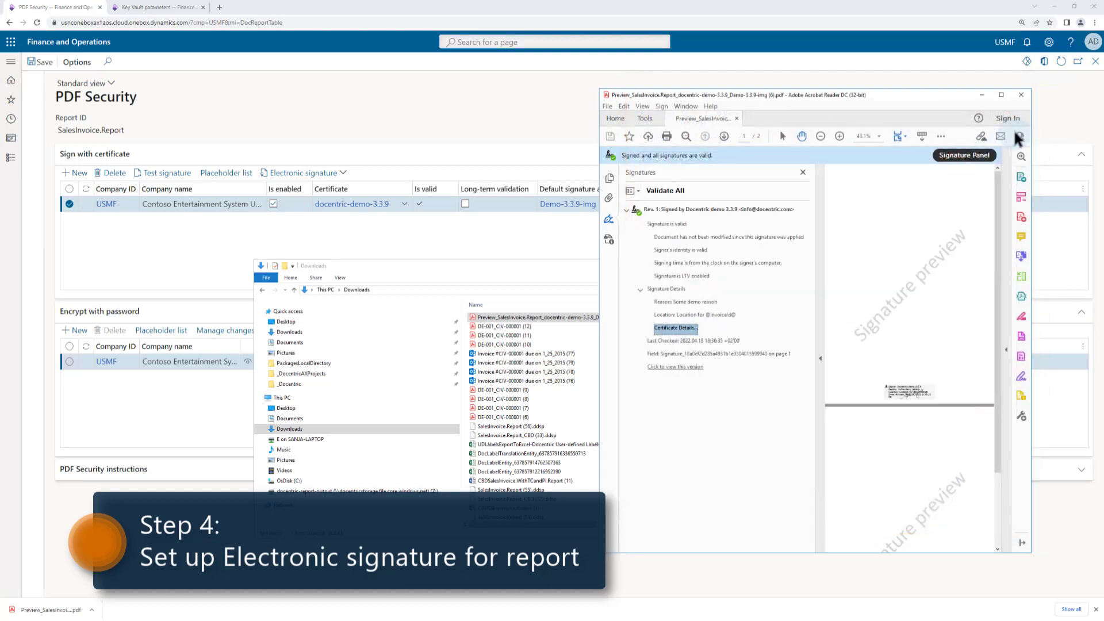
{"action": "left_click", "coordinate": [1021, 96]}
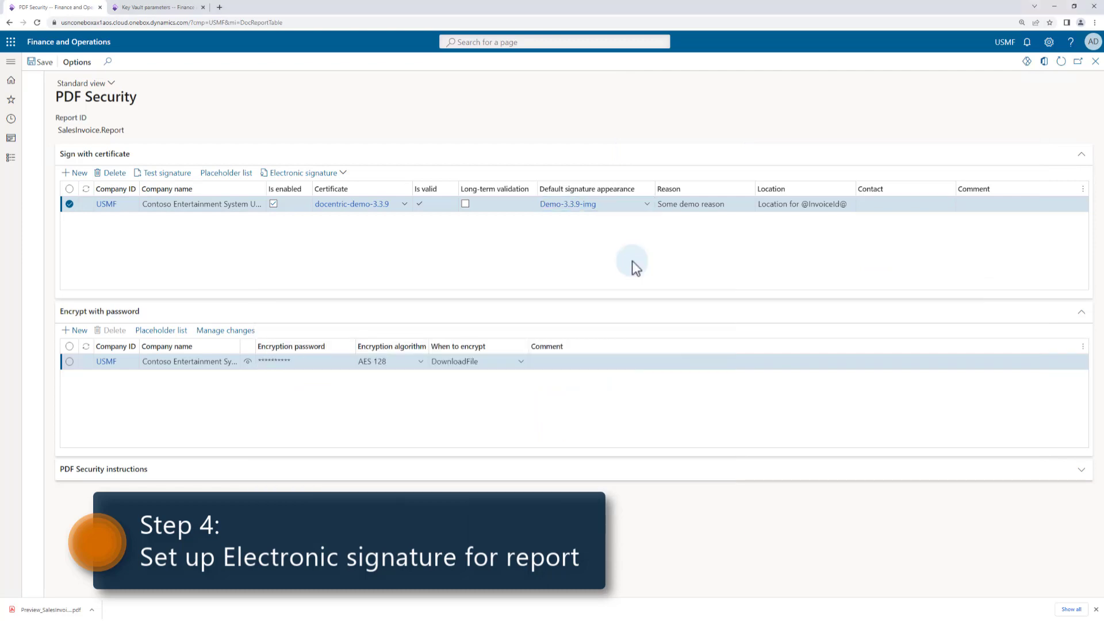
- Return to SalesInvoice.Report and preview its default SalesInvoice.Report template with the certificate loaded for Contoso Entertainment System USA
{"action": "key", "text": "Escape"}
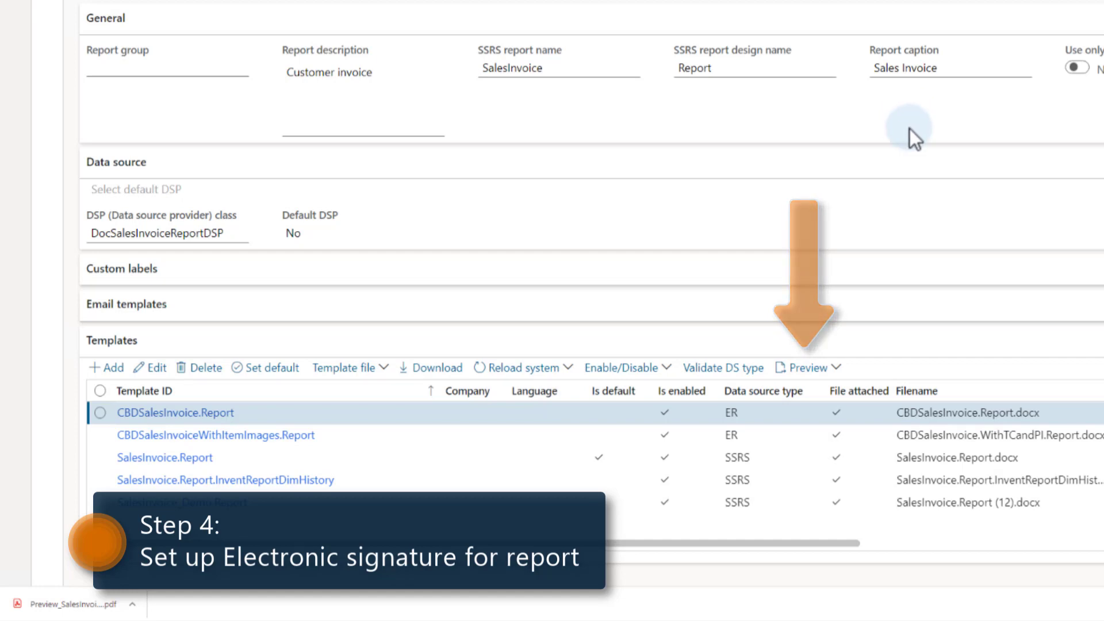
{"action": "left_click", "coordinate": [633, 454]}
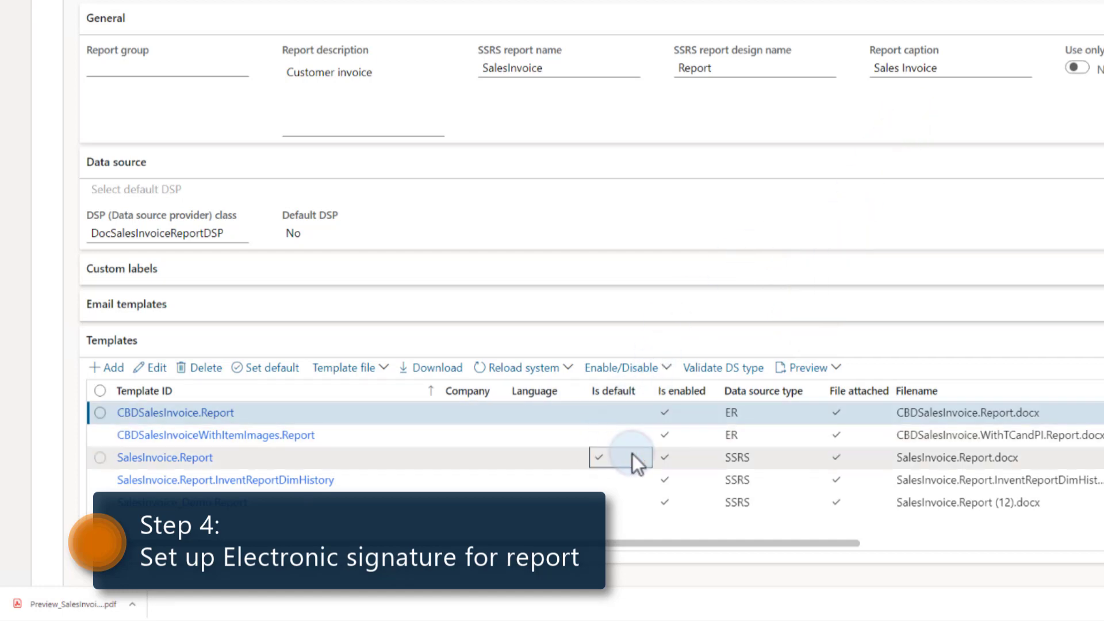
{"action": "left_click", "coordinate": [837, 370]}
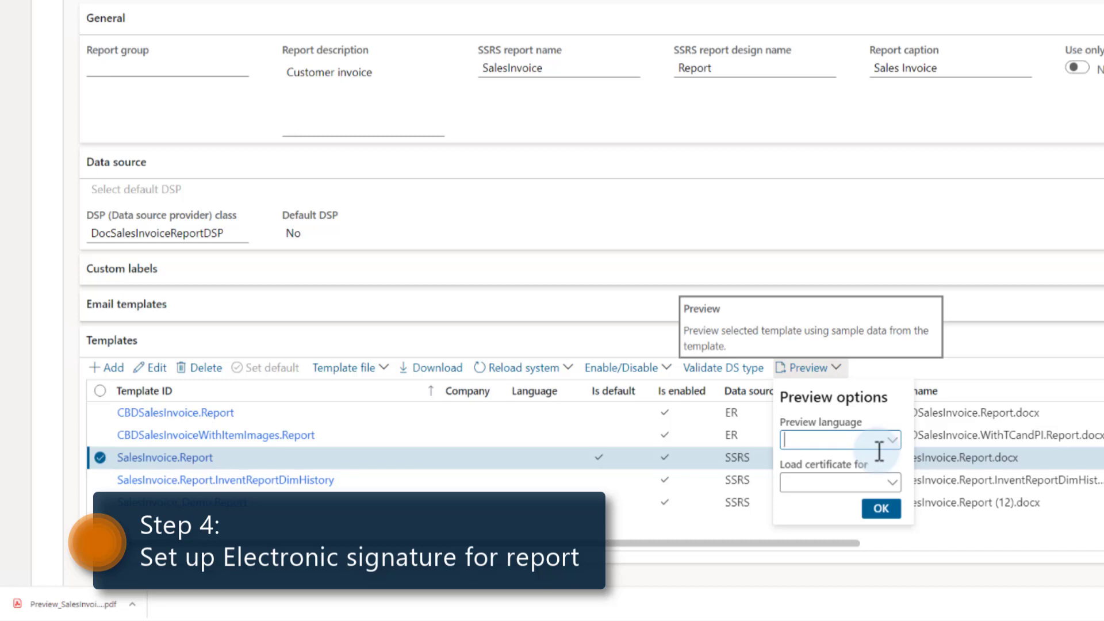
{"action": "left_click", "coordinate": [893, 482]}
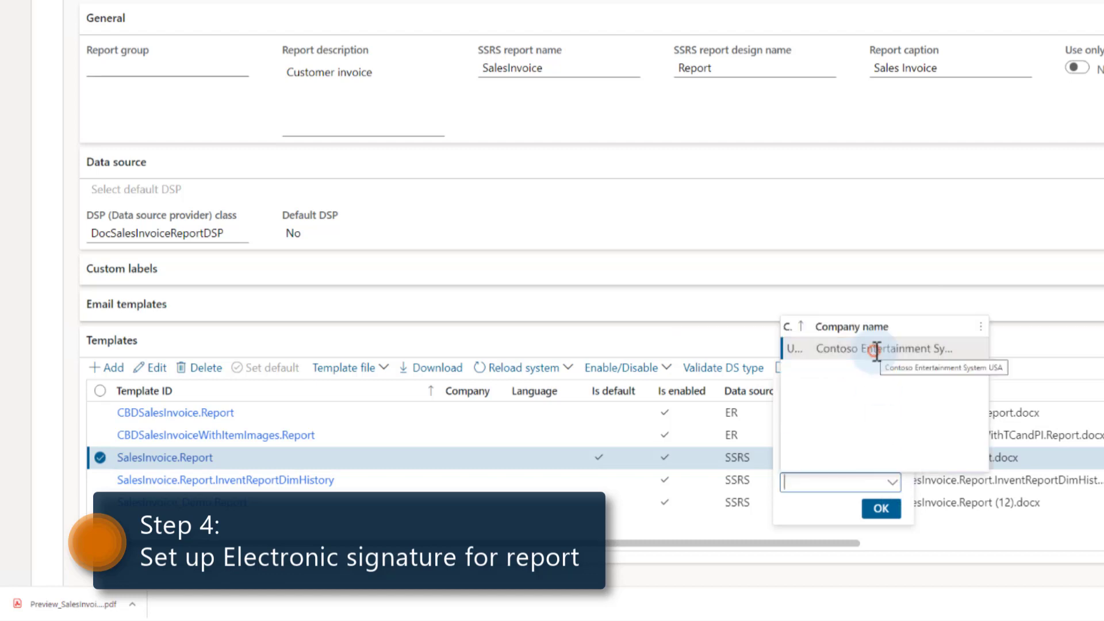
{"action": "left_click", "coordinate": [877, 349]}
{"action": "left_click", "coordinate": [882, 510]}
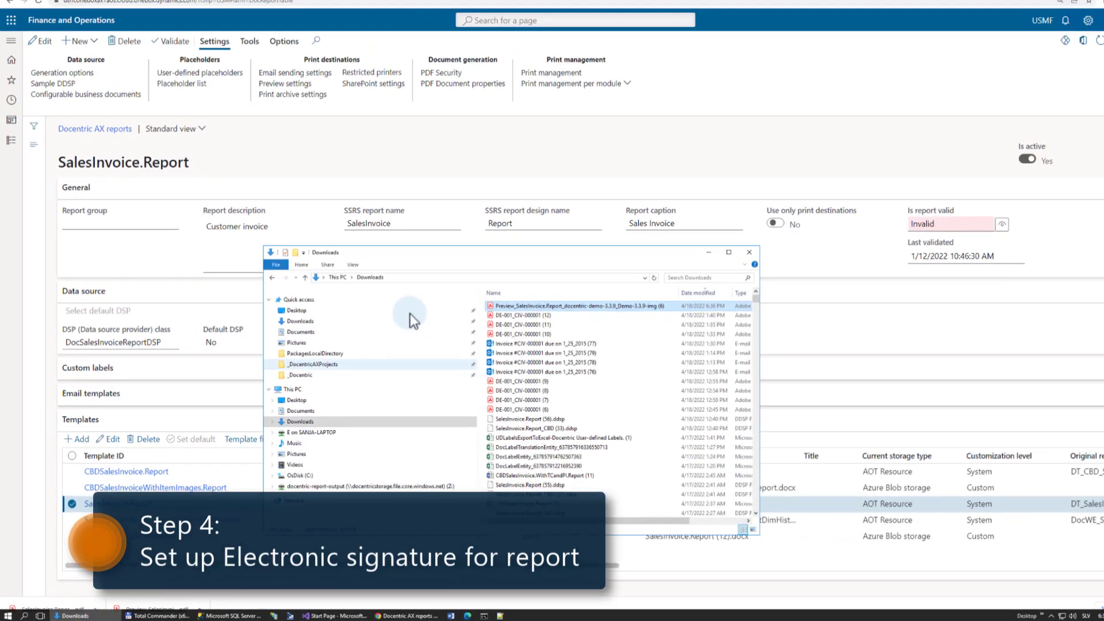
- Check the signature on the downloaded SalesInvoice.Report_USMF (4) PDF, and put the document and Downloads folder away
{"action": "left_click", "coordinate": [499, 317]}
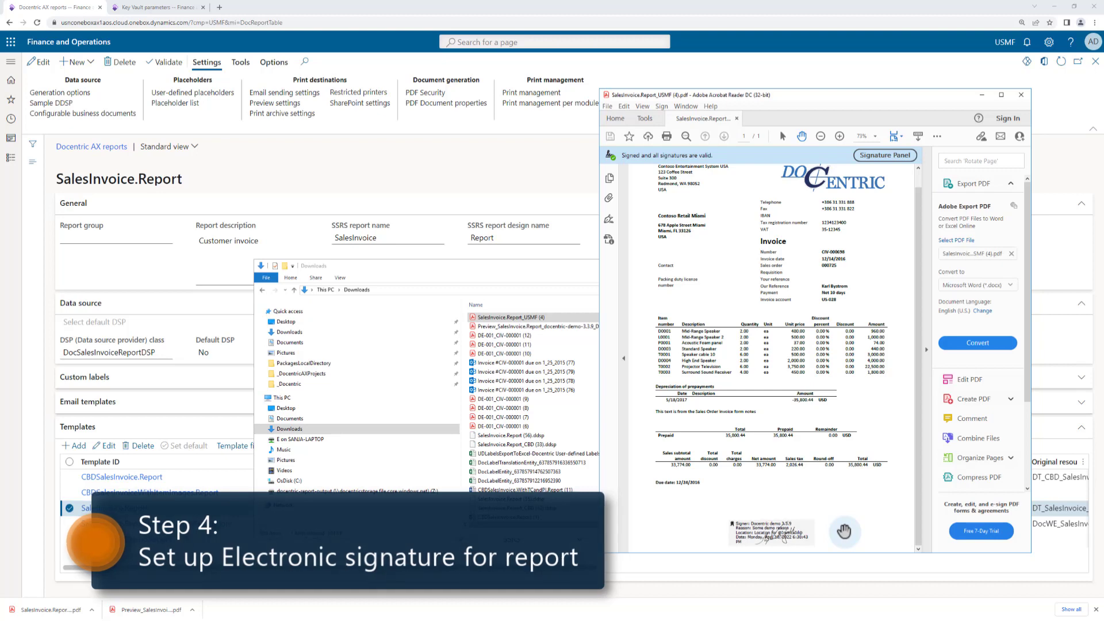
{"action": "left_click", "coordinate": [1021, 95]}
{"action": "left_click", "coordinate": [680, 266]}
- Preview the CBDSalesInvoiceWithItemImages.Report template with the certificate loaded for the Contoso Entertainment System company
{"action": "left_click", "coordinate": [472, 494]}
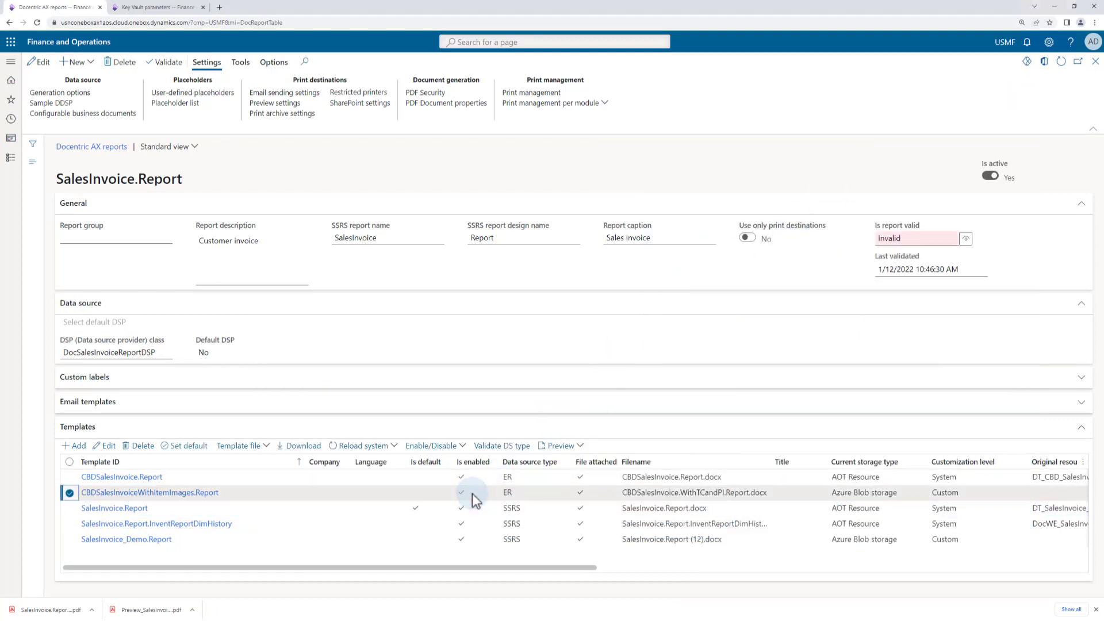
{"action": "left_click", "coordinate": [560, 446]}
{"action": "left_click", "coordinate": [605, 527]}
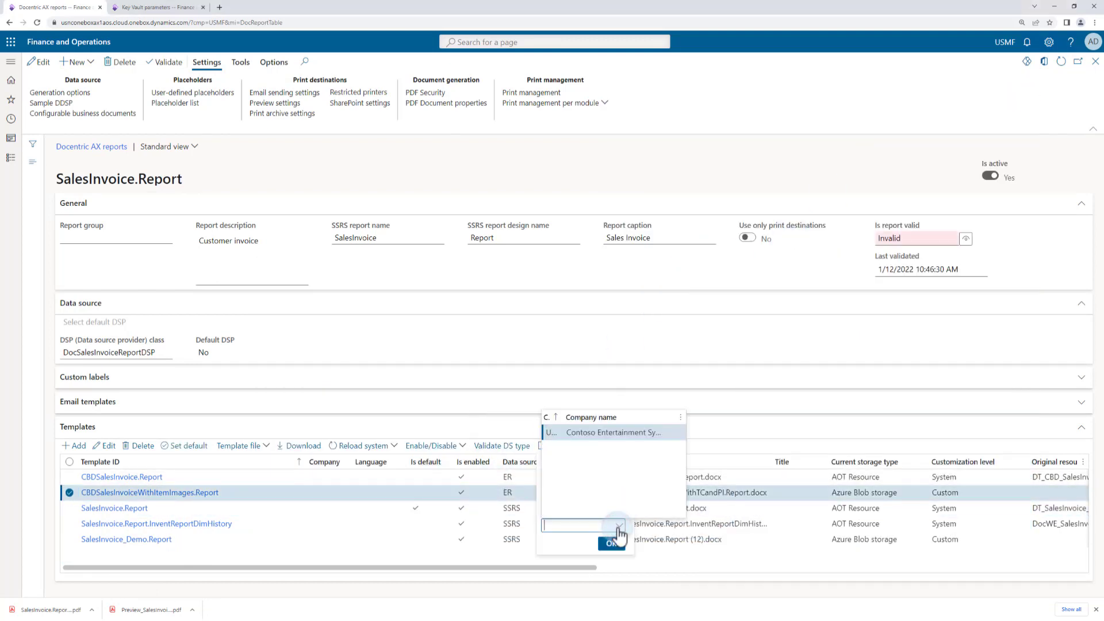
{"action": "left_click", "coordinate": [606, 441]}
{"action": "left_click", "coordinate": [611, 544]}
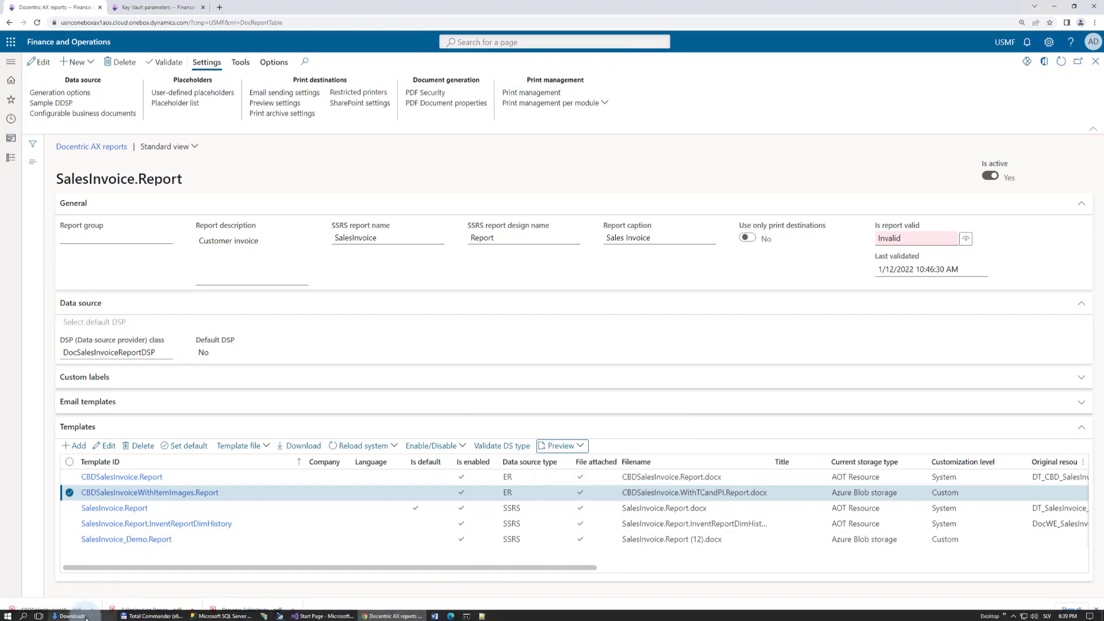
- Check the signature on the first page of the downloaded CBDSalesInvoiceWithItemImages.Report_USMF (6) PDF, and put the document and Downloads folder away
{"action": "left_click", "coordinate": [69, 616]}
{"action": "double_click", "coordinate": [543, 317]}
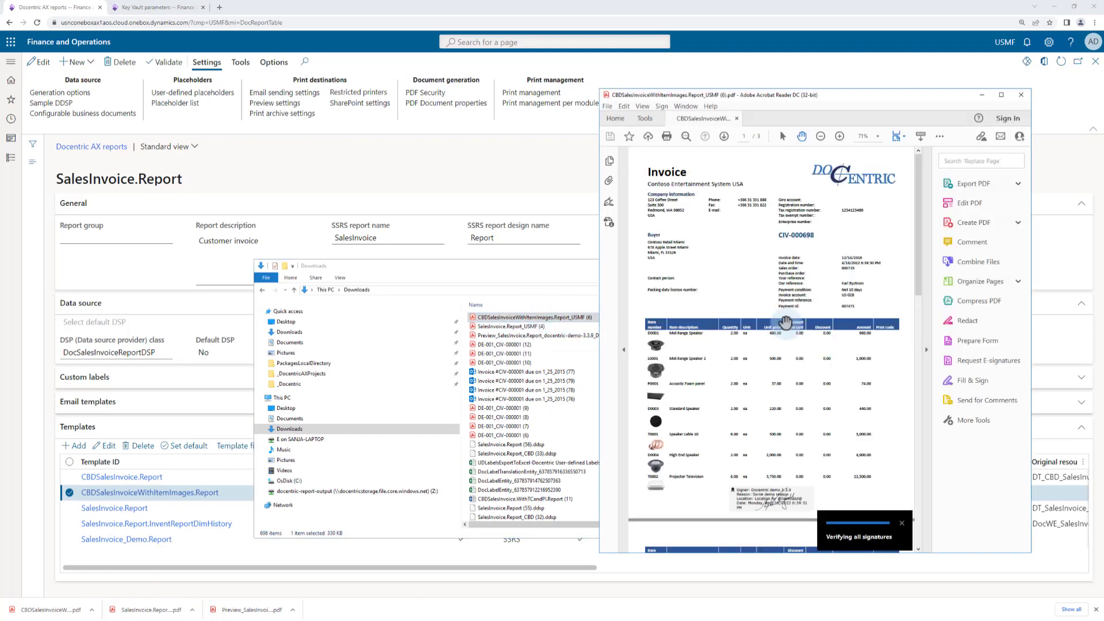
{"action": "scroll", "coordinate": [917, 258], "scroll_direction": "down", "scroll_amount": 5}
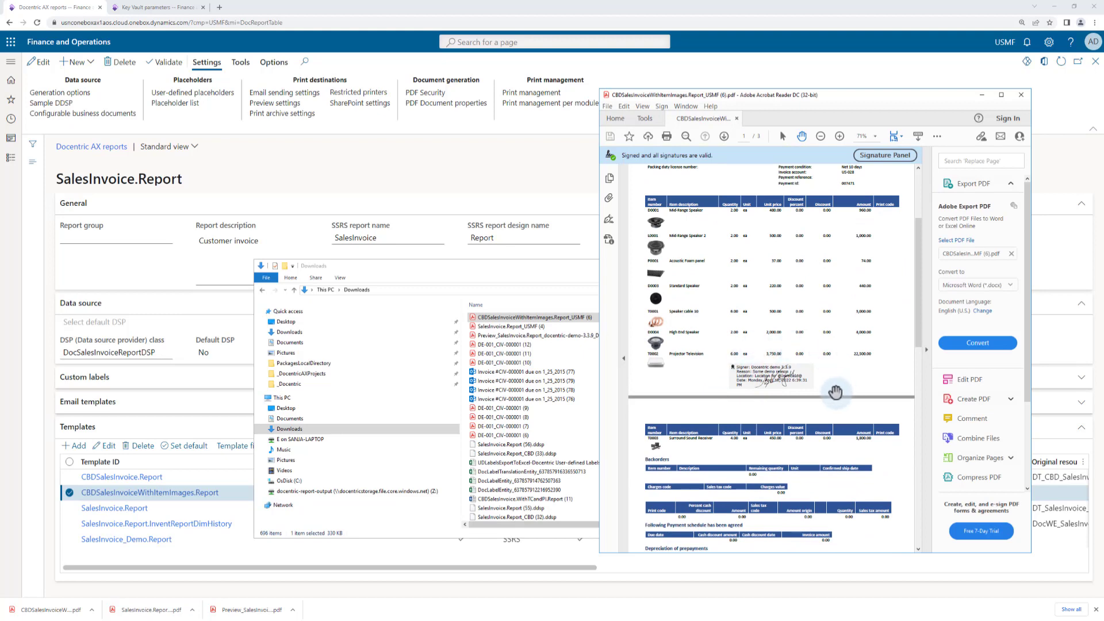
{"action": "left_click", "coordinate": [1021, 94]}
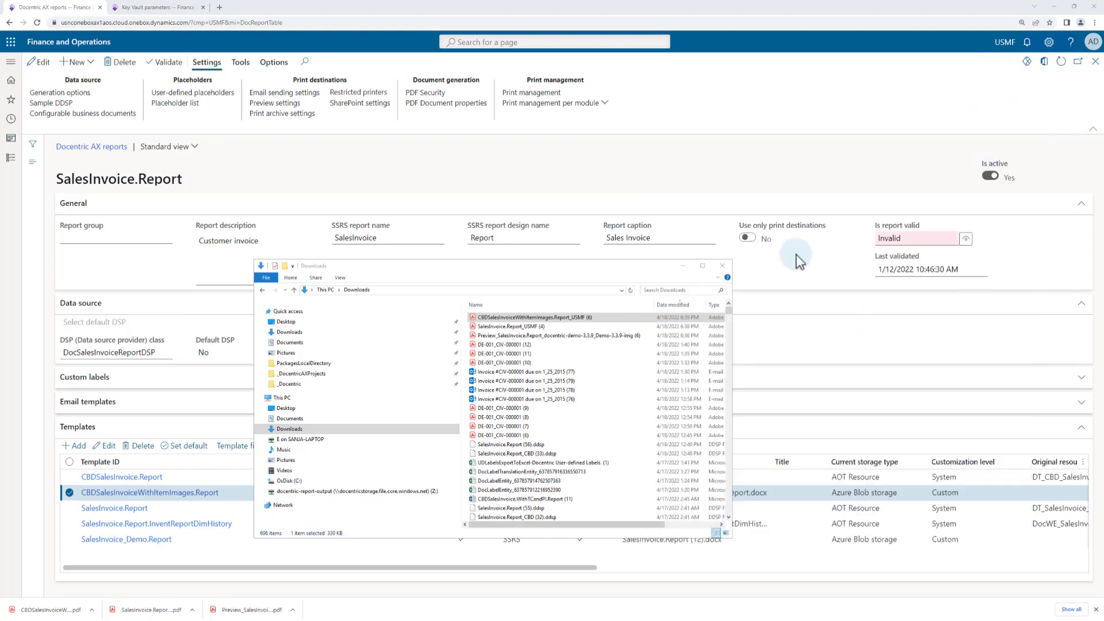
{"action": "left_click", "coordinate": [684, 266]}
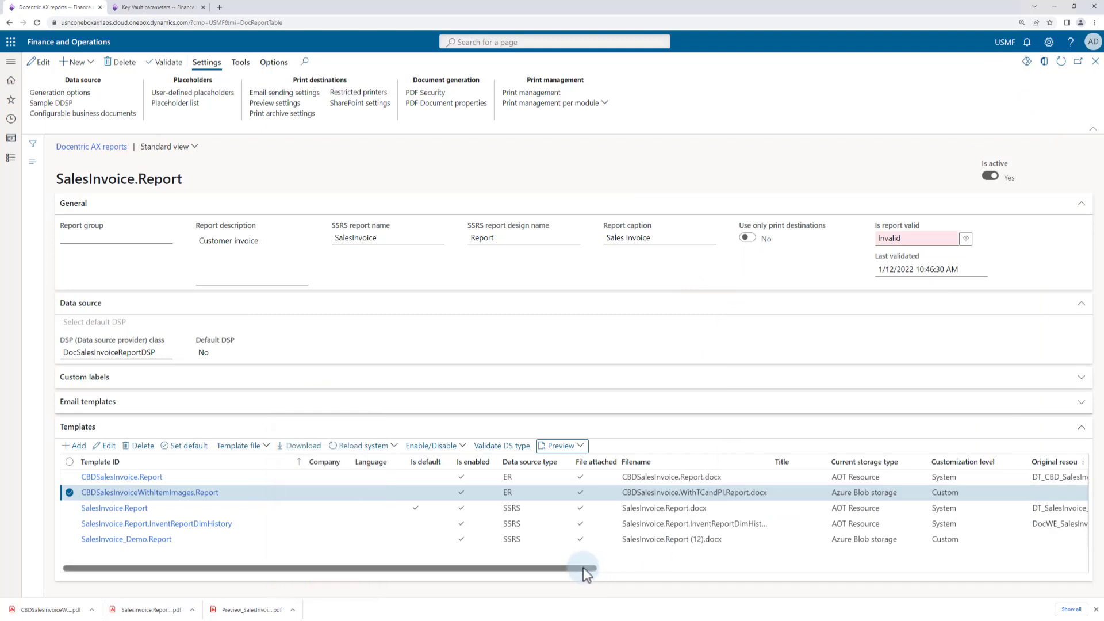
- Override the signature appearance of the CBDSalesInvoiceWithItemImages.Report template with TestDMF and save the template
{"action": "left_click_drag", "start_coordinate": [640, 566], "coordinate": [1103, 575]}
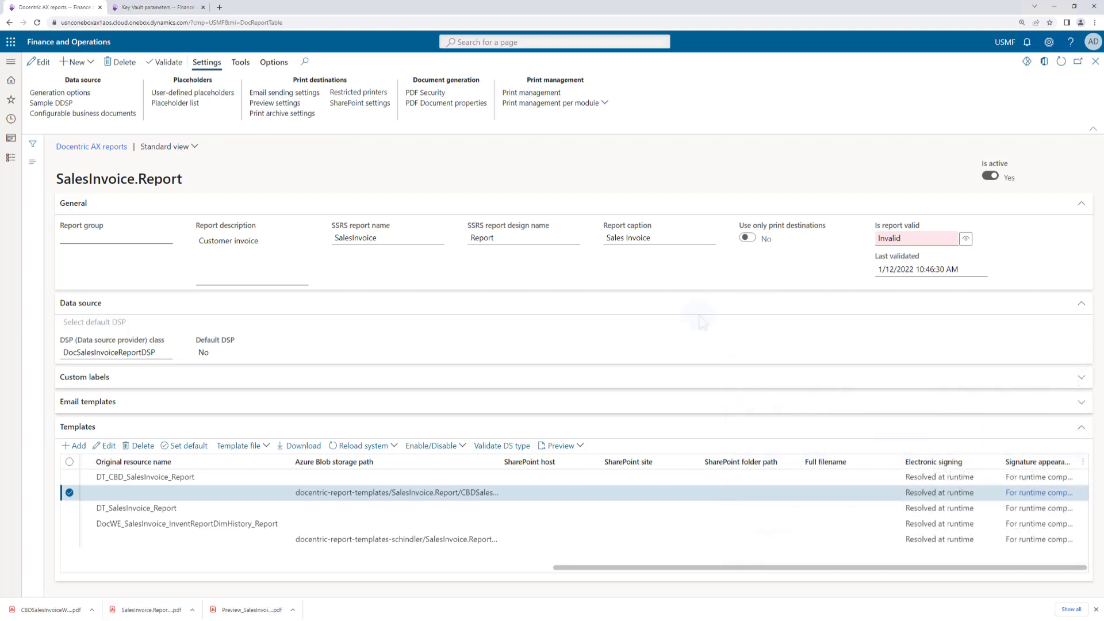
{"action": "left_click", "coordinate": [109, 447]}
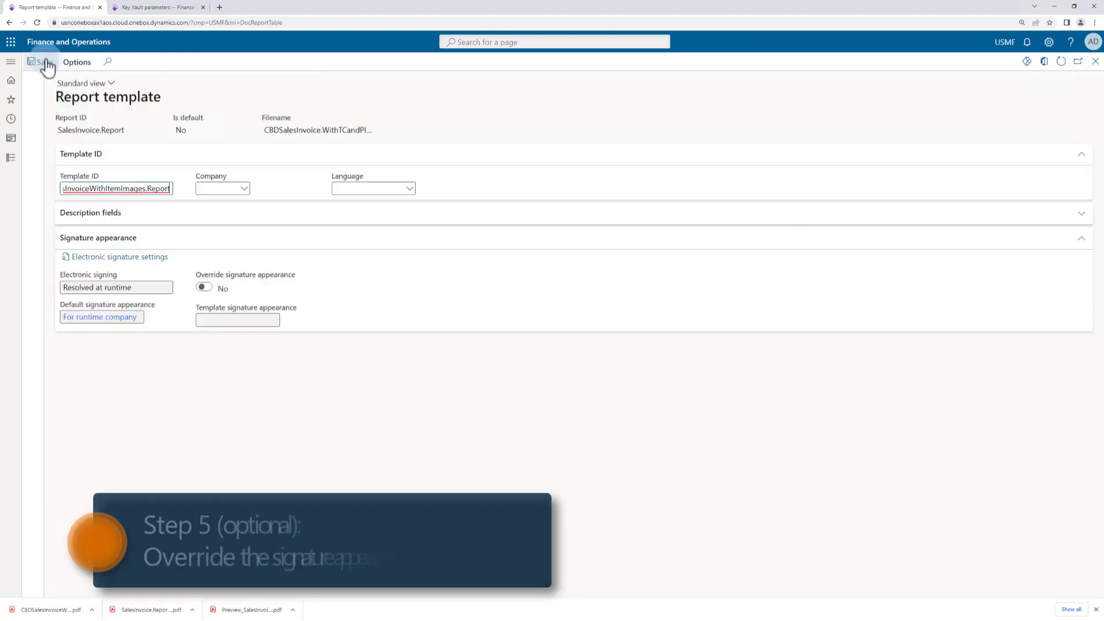
{"action": "left_click", "coordinate": [205, 287]}
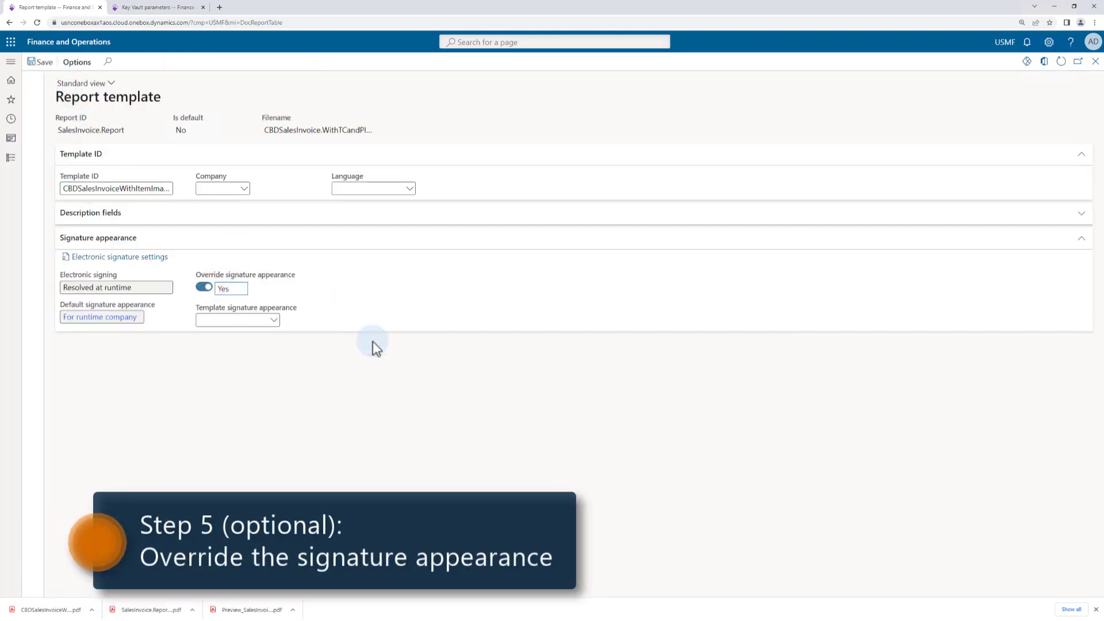
{"action": "left_click", "coordinate": [275, 321]}
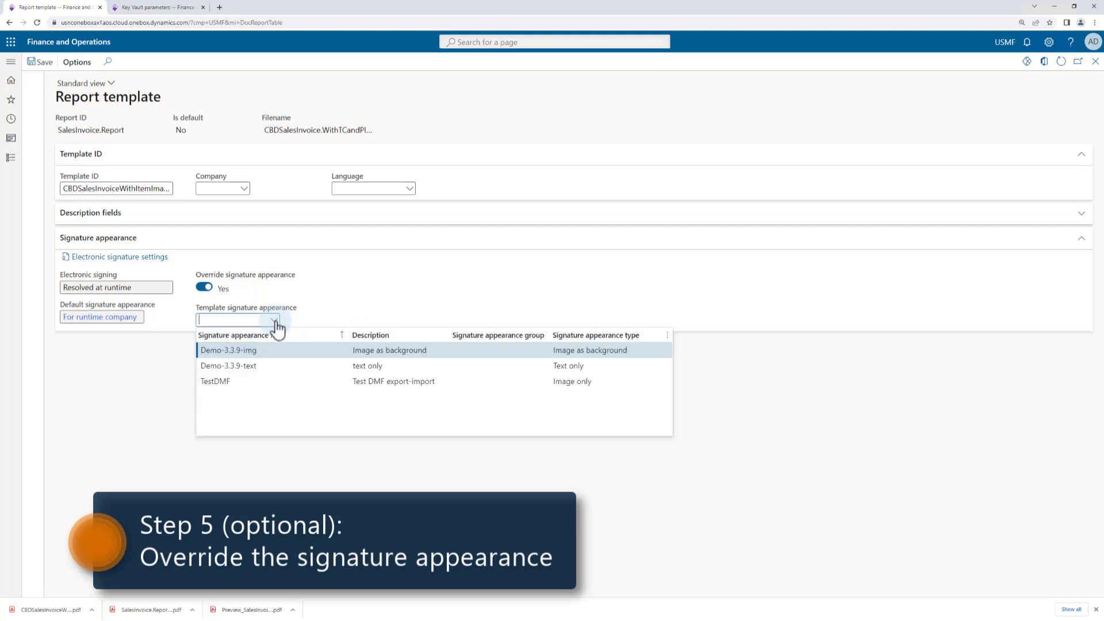
{"action": "left_click", "coordinate": [229, 380]}
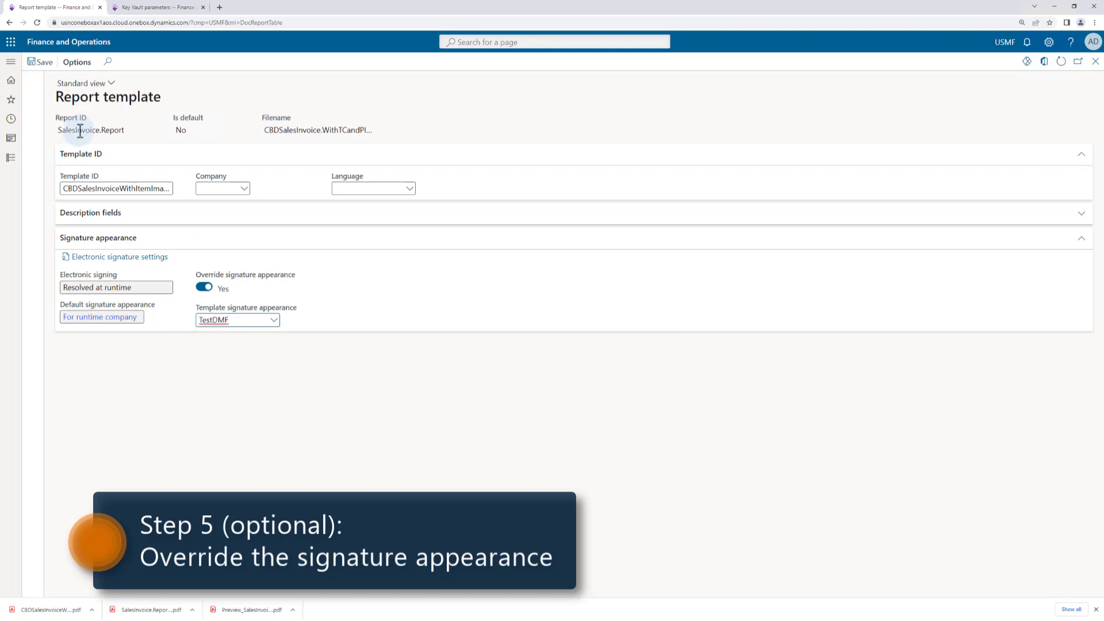
{"action": "left_click", "coordinate": [44, 63]}
{"action": "left_click", "coordinate": [1096, 62]}
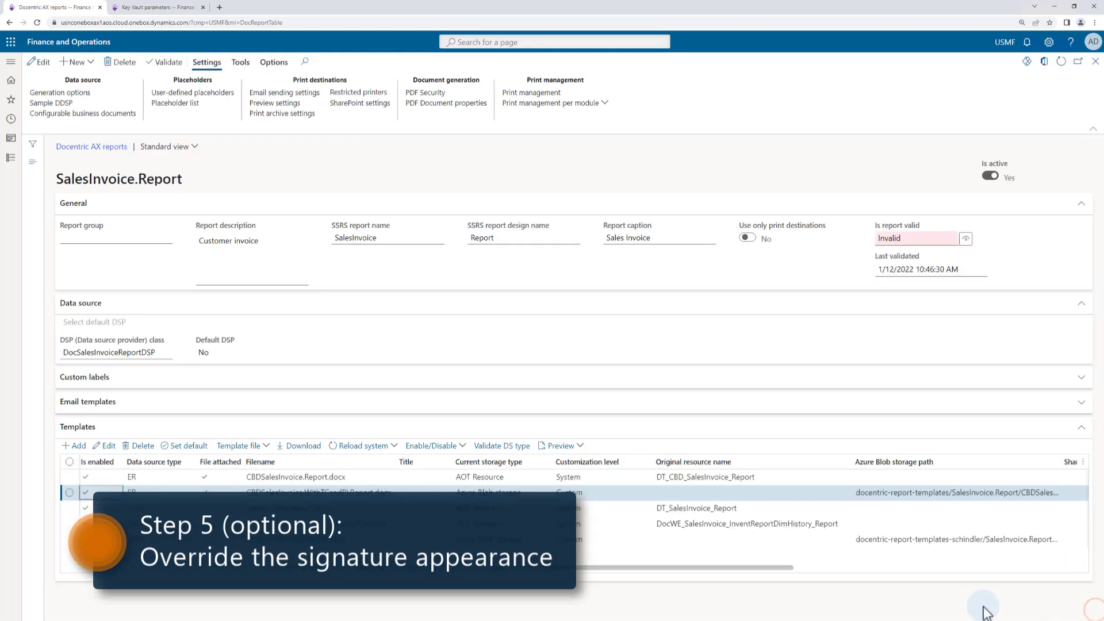
- Preview CBDSalesInvoiceWithItemImages.Report using its TestDMF signature appearance, with the certificate loaded for the Contoso Entertainment System company
{"action": "left_click_drag", "start_coordinate": [781, 568], "coordinate": [1099, 576]}
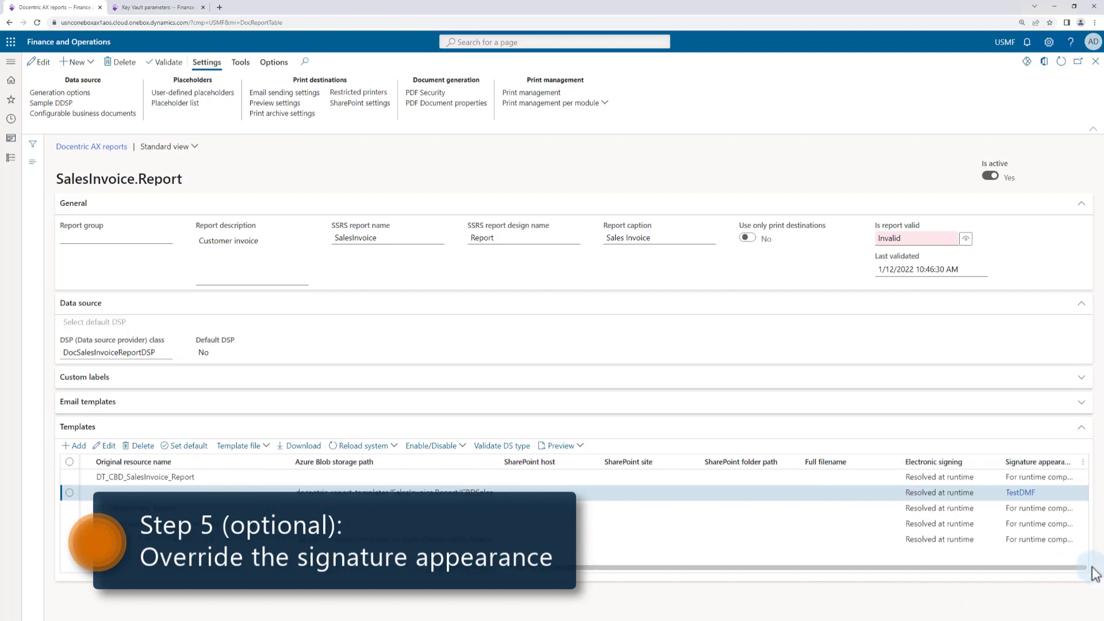
{"action": "left_click", "coordinate": [571, 447]}
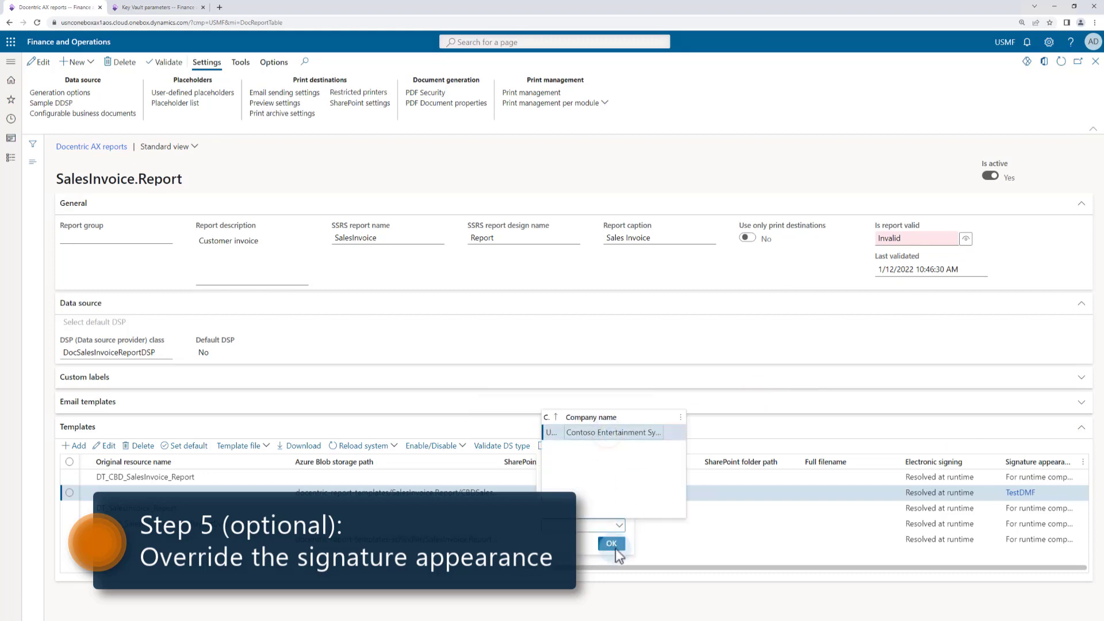
{"action": "left_click", "coordinate": [612, 544]}
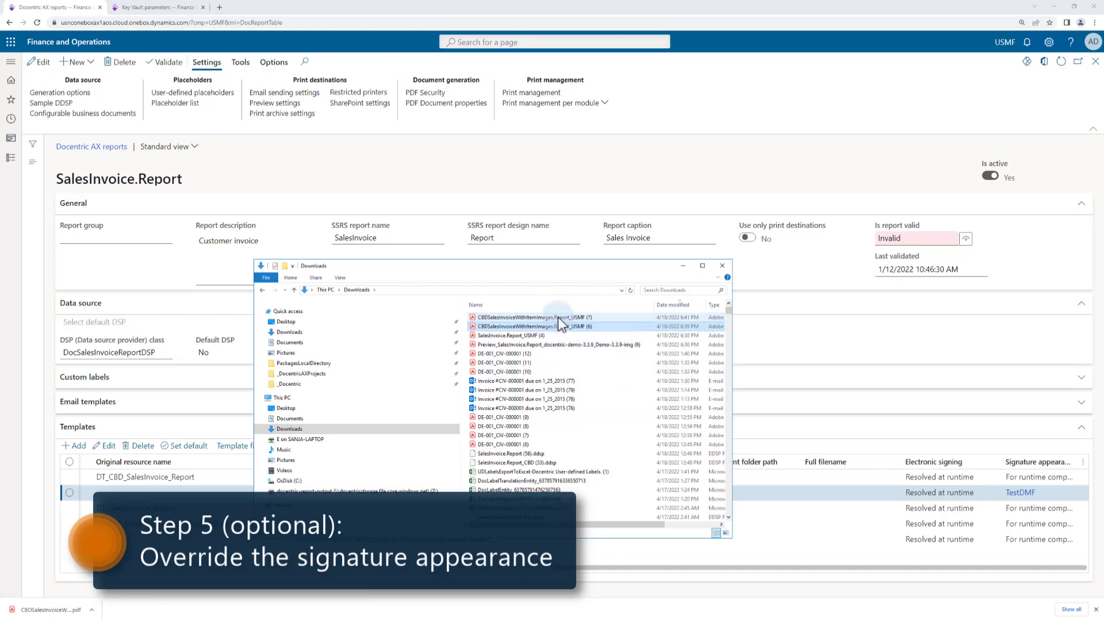
- Check the signature on the downloaded CBDSalesInvoiceWithItemImages.Report_USMF (7) PDF, and put the document and Downloads folder away
{"action": "left_click", "coordinate": [558, 316]}
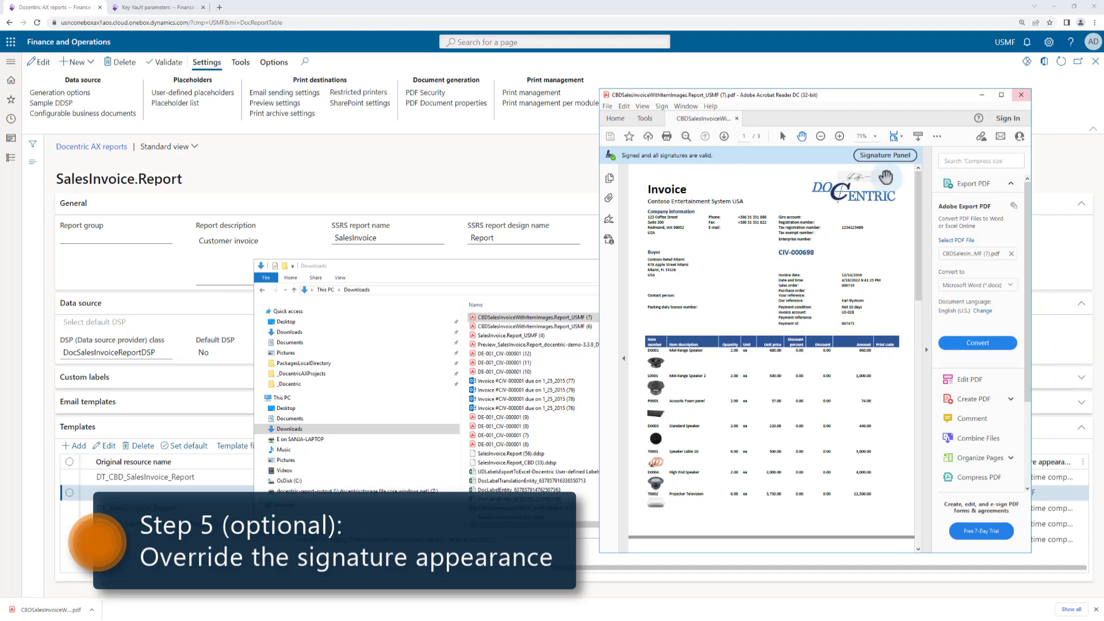
{"action": "left_click", "coordinate": [1020, 94]}
{"action": "left_click", "coordinate": [668, 182]}
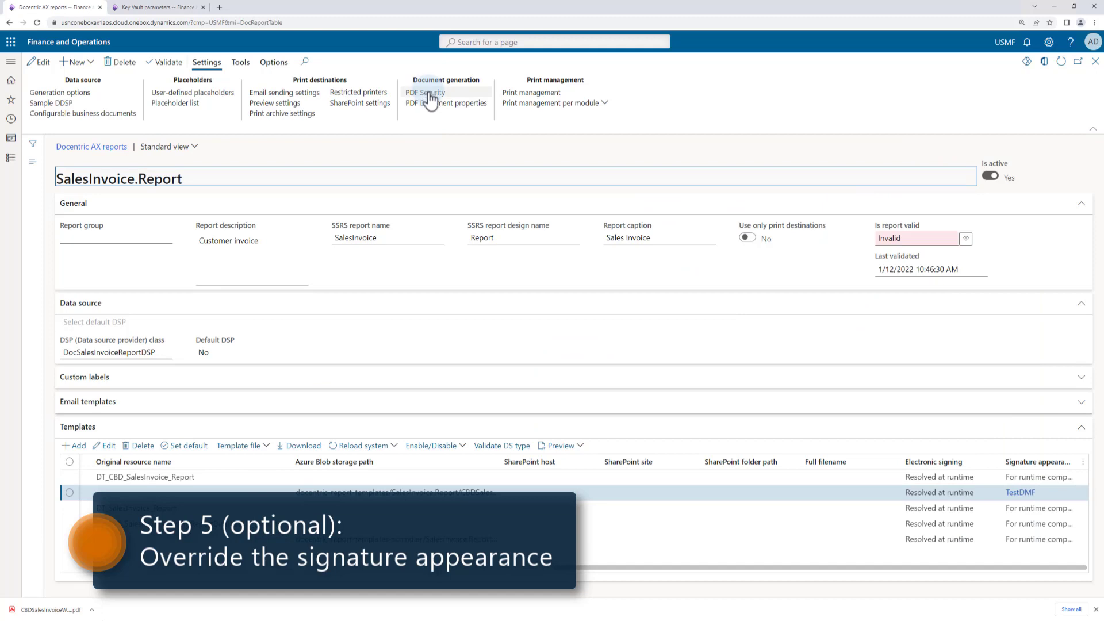
- Set the rectangle's horizontal offset to 0.20 inch in the TestDMF electronic signature appearance
{"action": "left_click", "coordinate": [429, 98]}
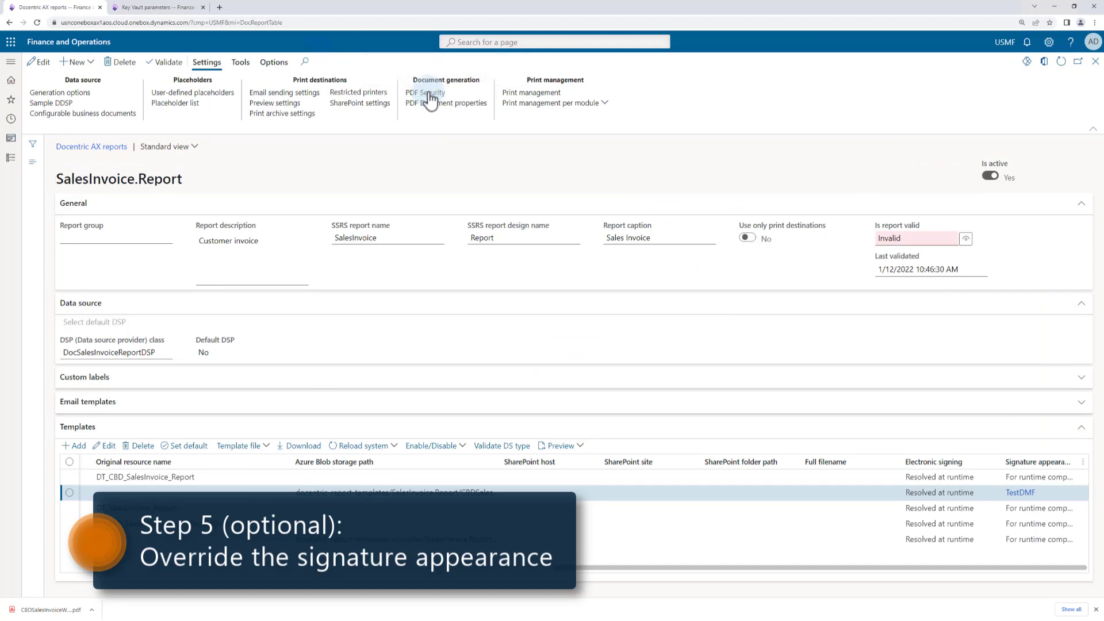
{"action": "left_click", "coordinate": [337, 173]}
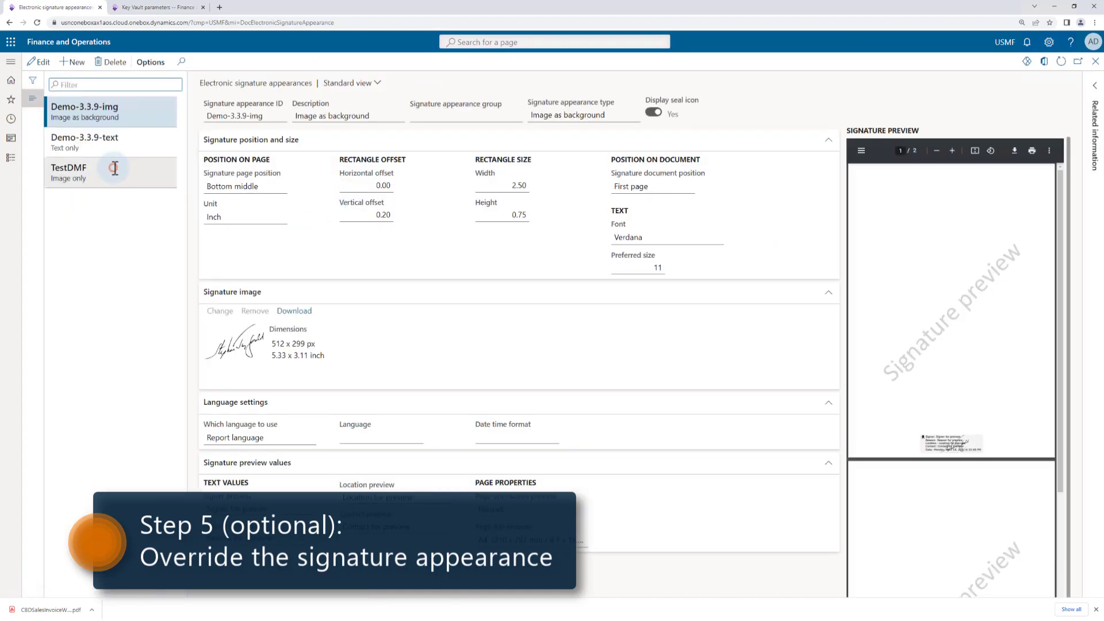
{"action": "left_click", "coordinate": [110, 167]}
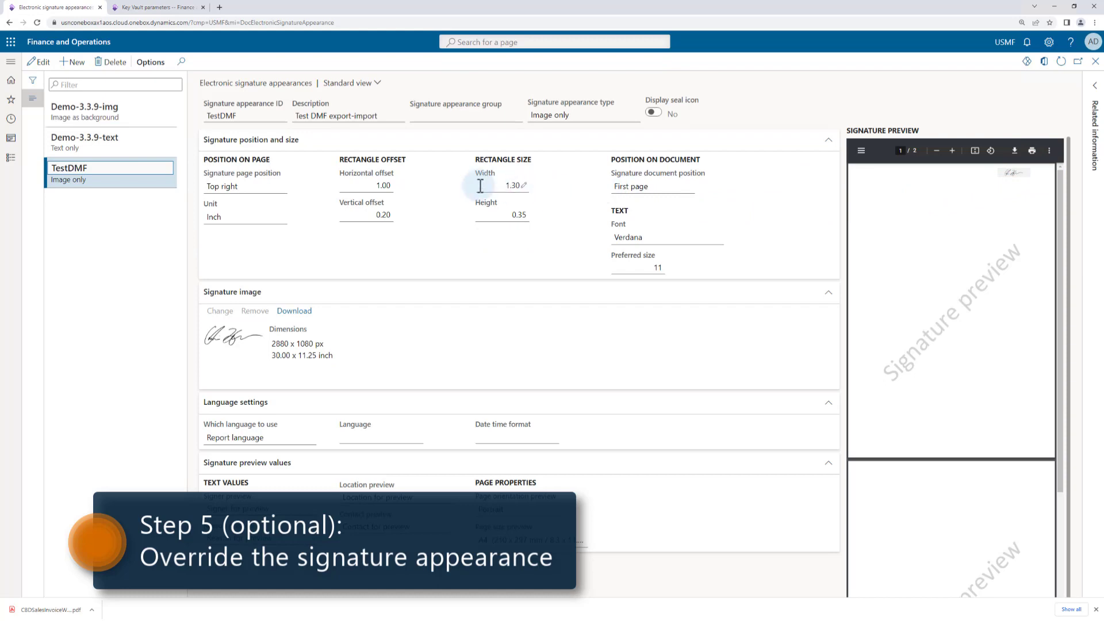
{"action": "left_click", "coordinate": [38, 62]}
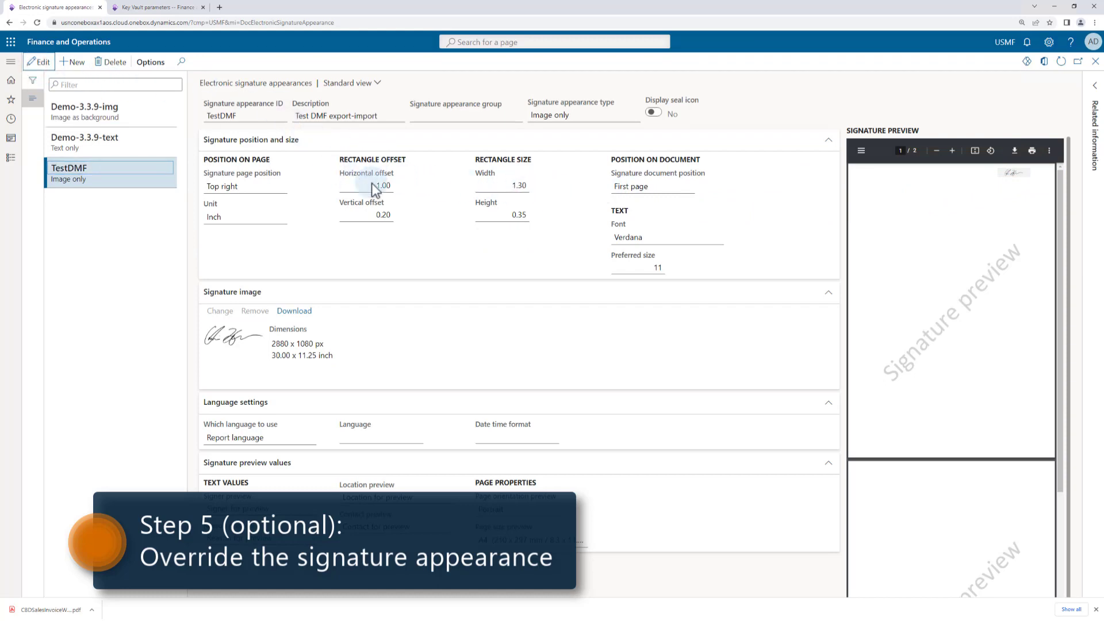
{"action": "left_click", "coordinate": [393, 185]}
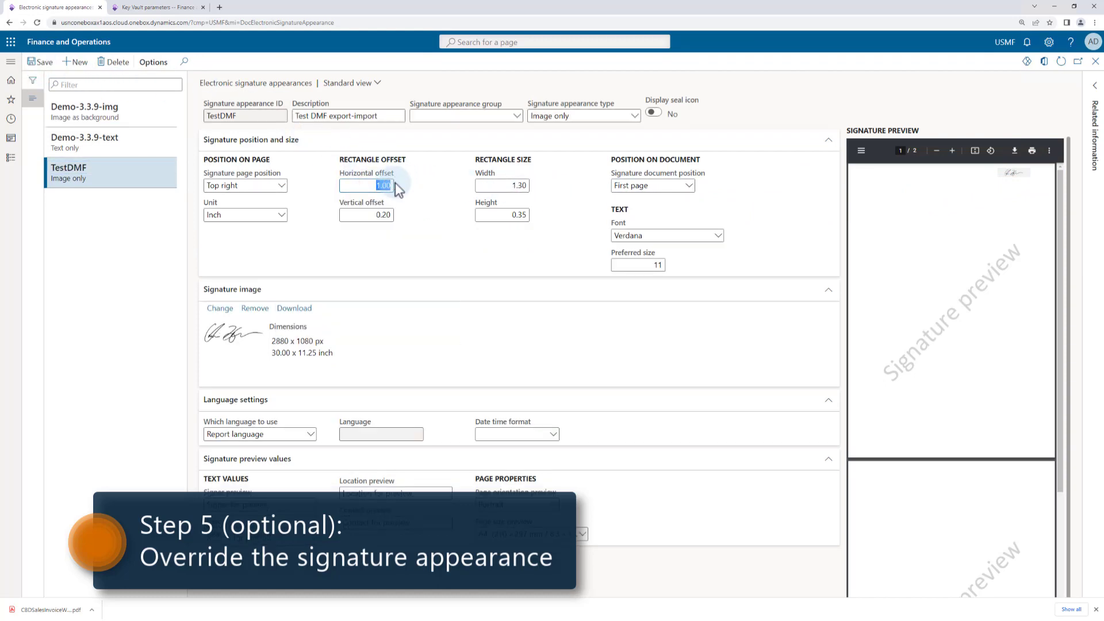
{"action": "type", "text": "0.20"}
{"action": "left_click", "coordinate": [748, 194]}
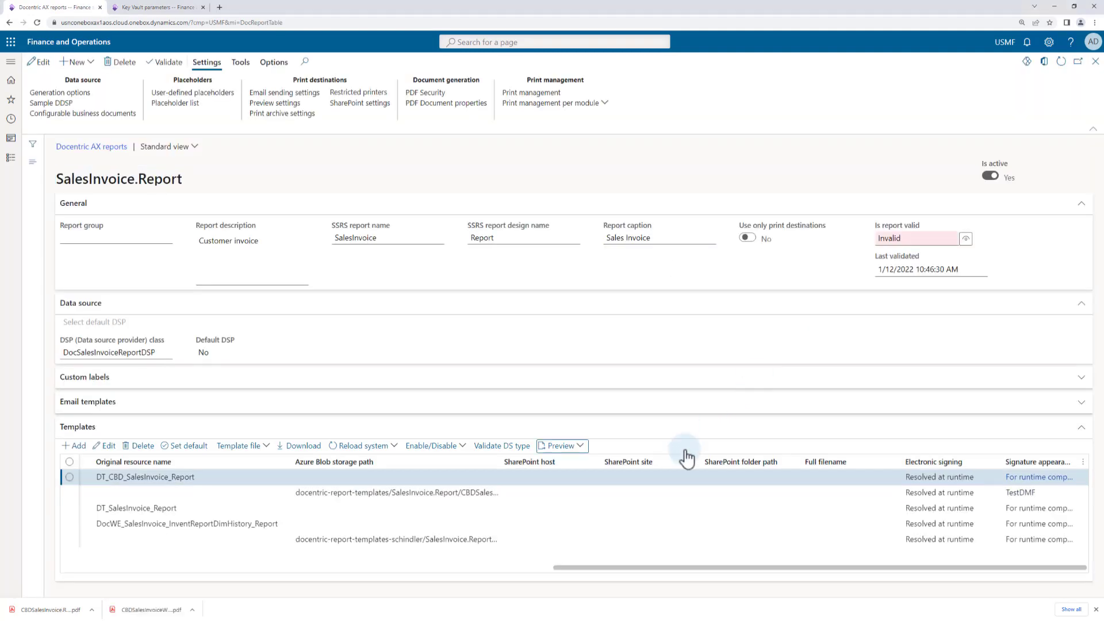
- Preview the CBDSalesInvoiceWithItemImages.Report template again with the certificate loaded for USMF
{"action": "left_click", "coordinate": [548, 494]}
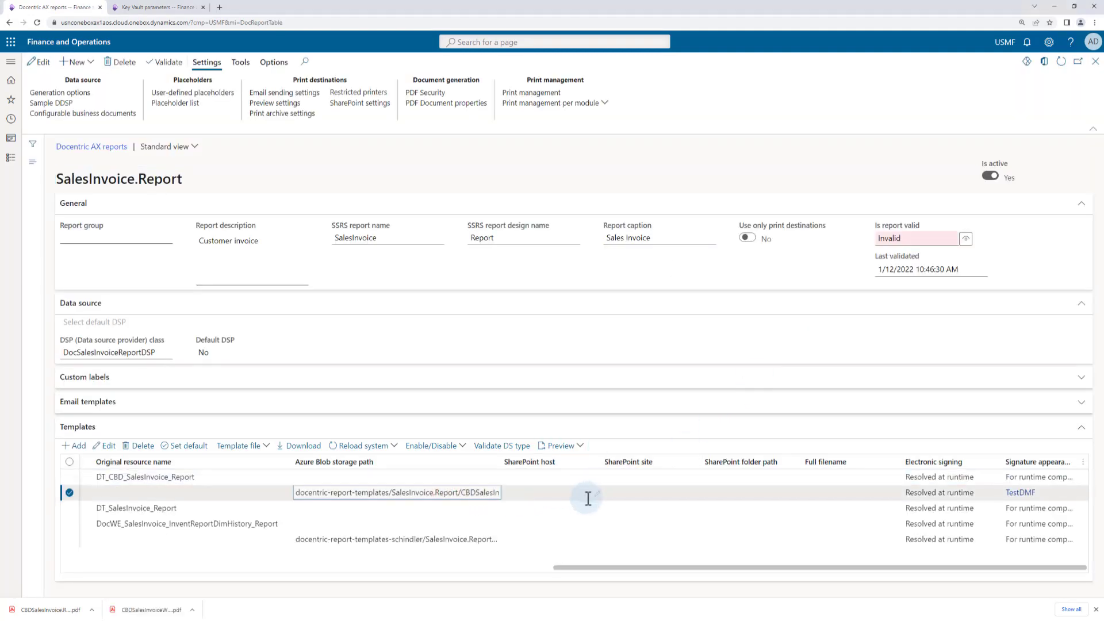
{"action": "left_click", "coordinate": [575, 447]}
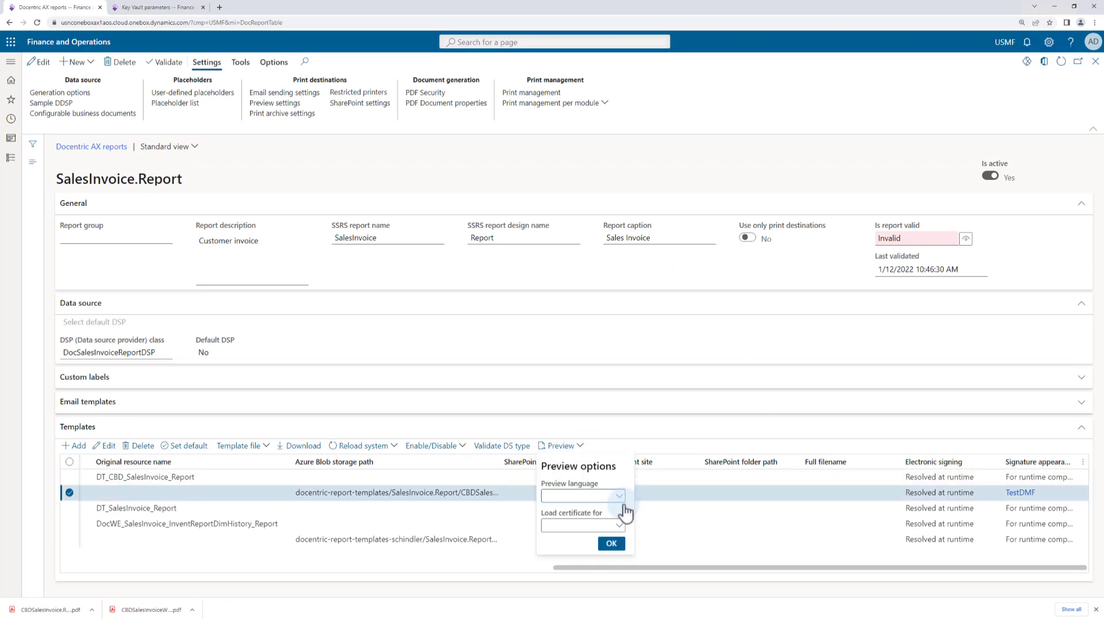
{"action": "left_click", "coordinate": [619, 526]}
{"action": "left_click", "coordinate": [595, 432]}
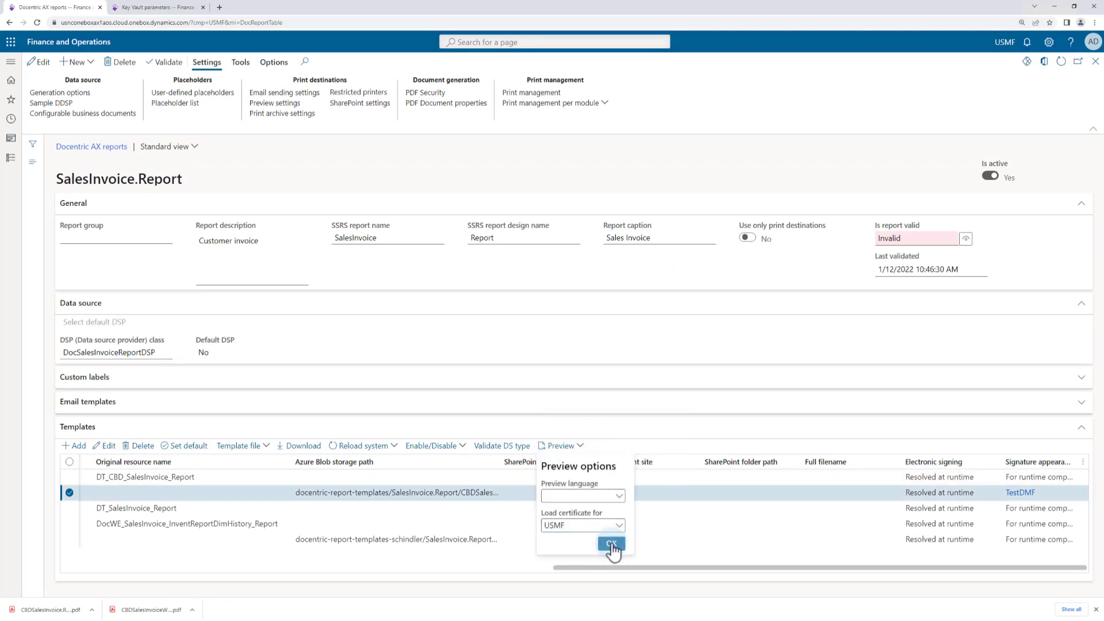
{"action": "left_click", "coordinate": [611, 544]}
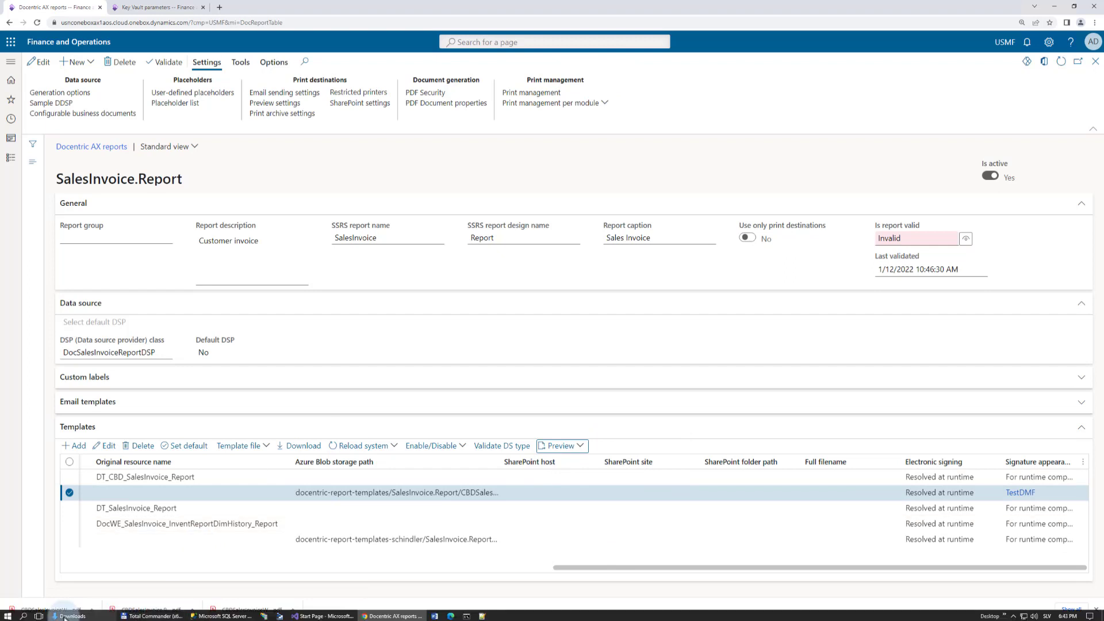
- Check the signature position on the downloaded CBDSalesInvoiceWithItemImages.Report_USMF (8) PDF, and put the document and Downloads folder away
{"action": "left_click", "coordinate": [65, 616]}
{"action": "double_click", "coordinate": [527, 317]}
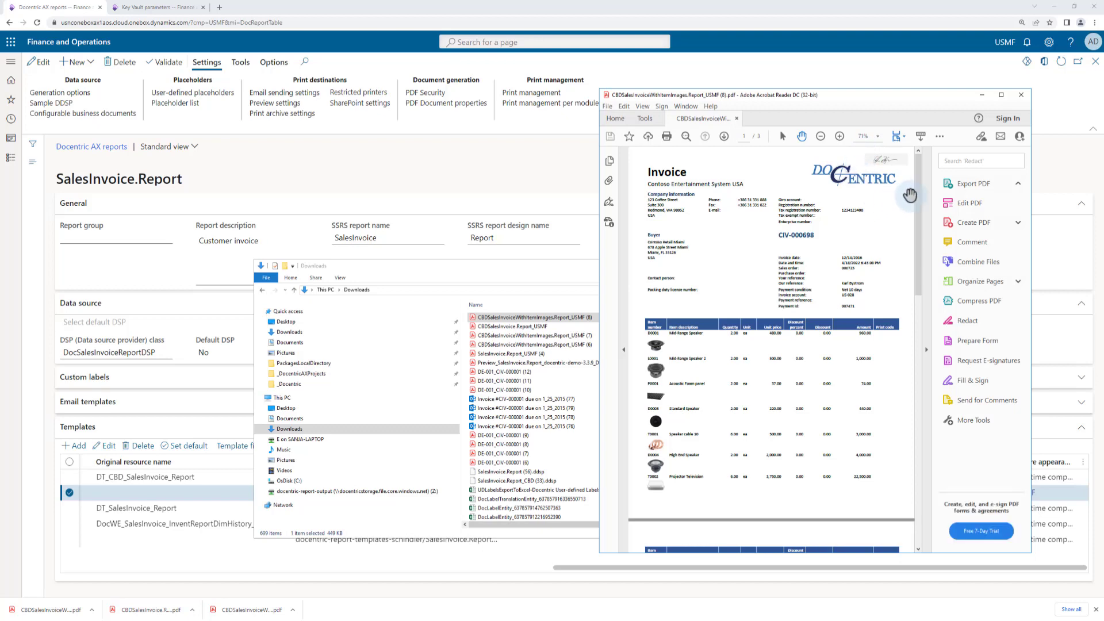
{"action": "left_click", "coordinate": [1020, 95]}
{"action": "left_click", "coordinate": [683, 265]}
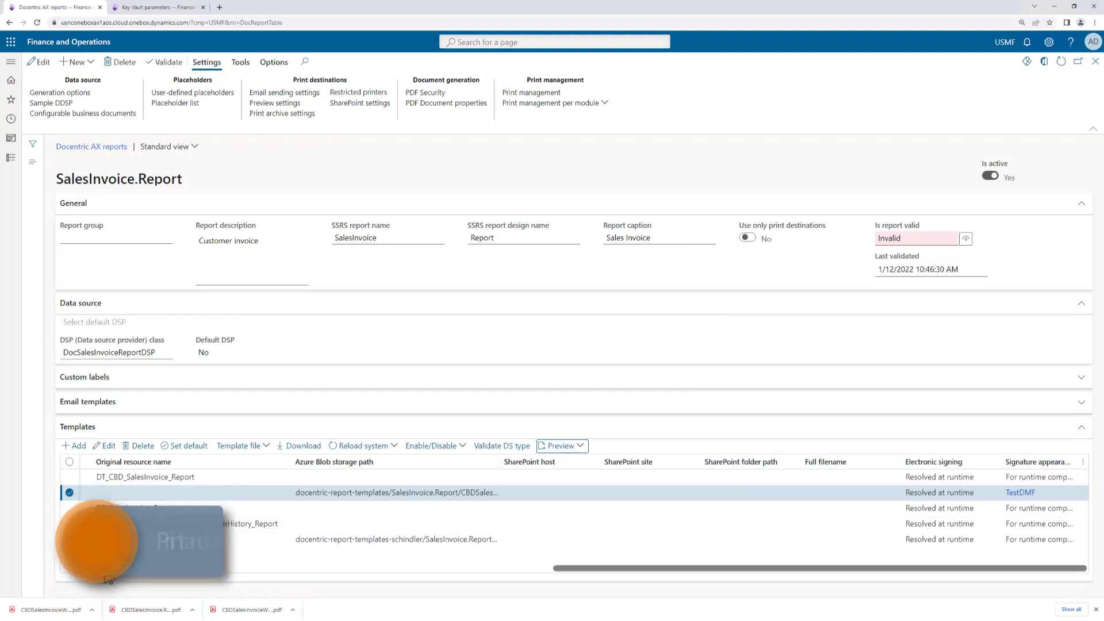
- Switch to the Invoice journal and open the original preview of the first Contoso Europe invoice
{"action": "left_click", "coordinate": [133, 568]}
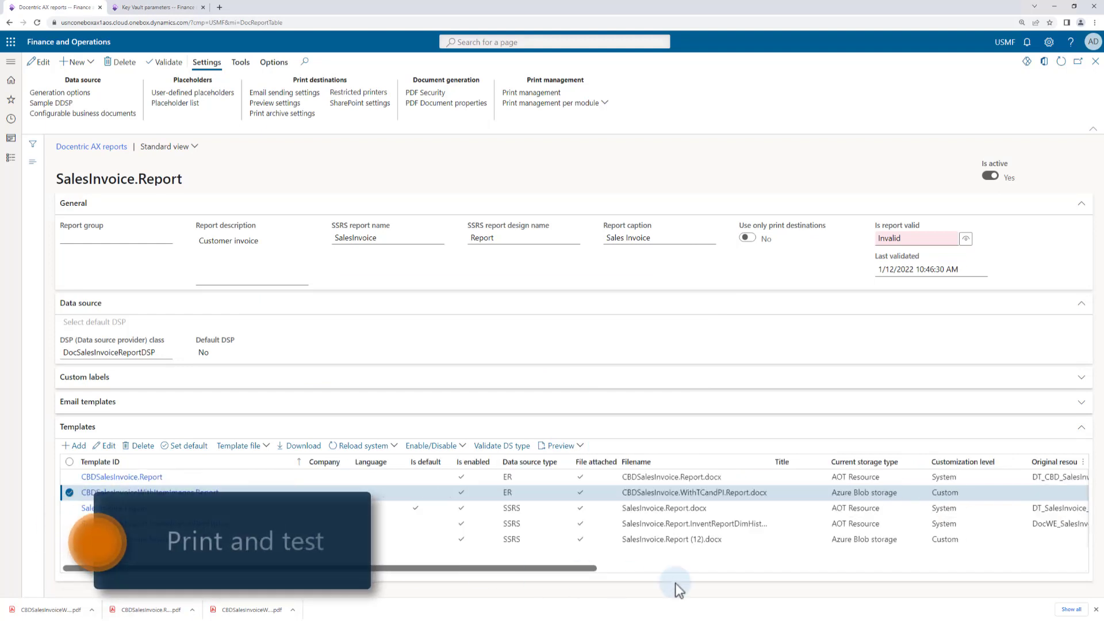
{"action": "left_click", "coordinate": [1096, 609]}
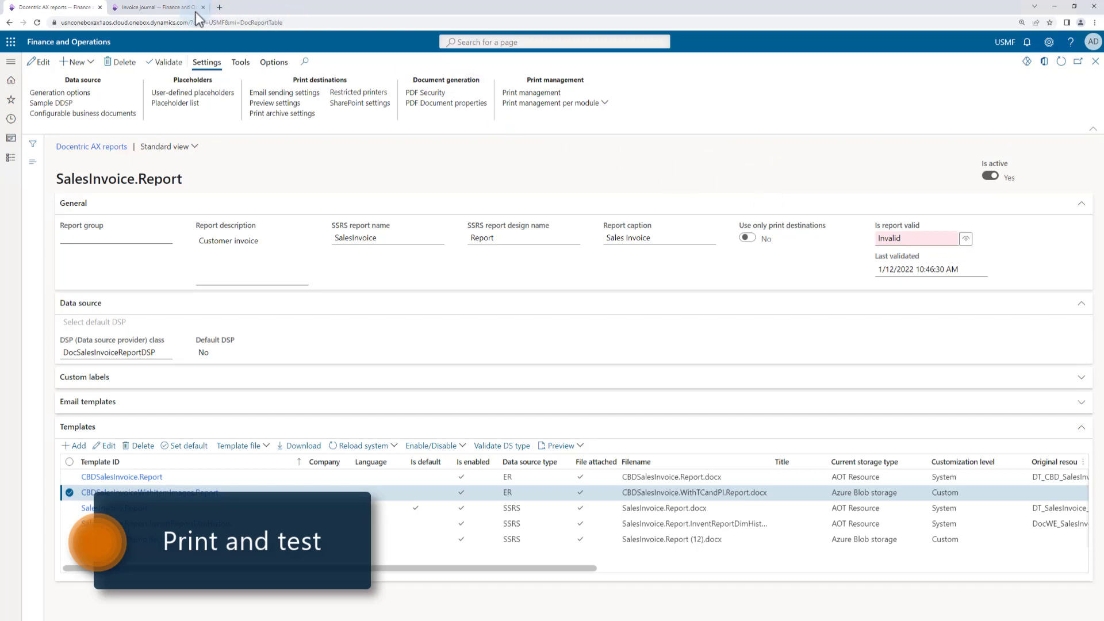
{"action": "left_click", "coordinate": [156, 7]}
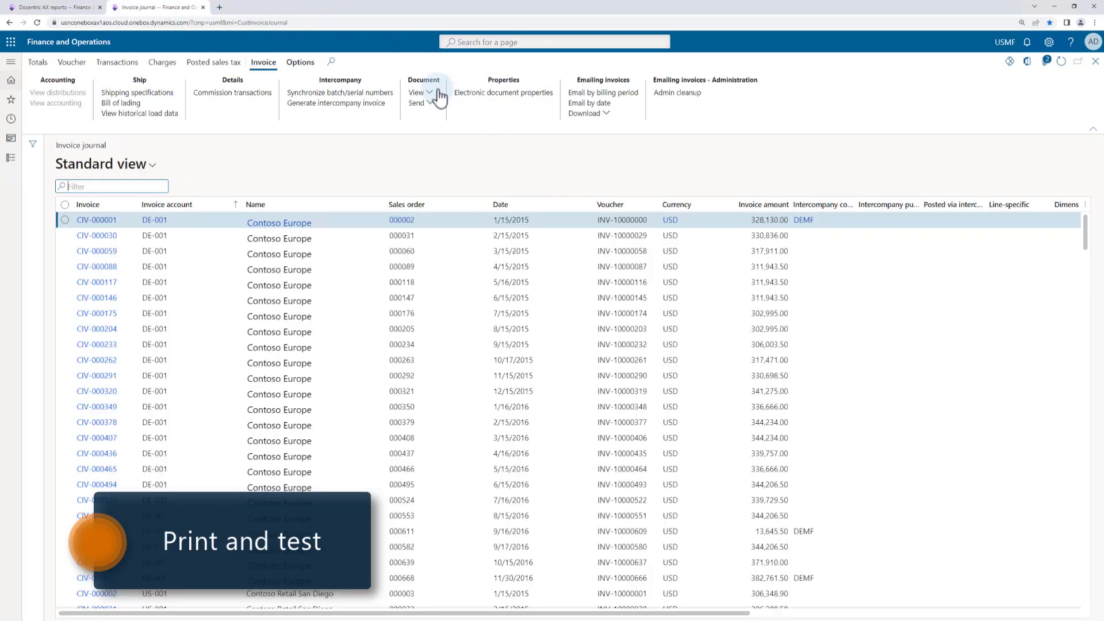
{"action": "left_click", "coordinate": [429, 93]}
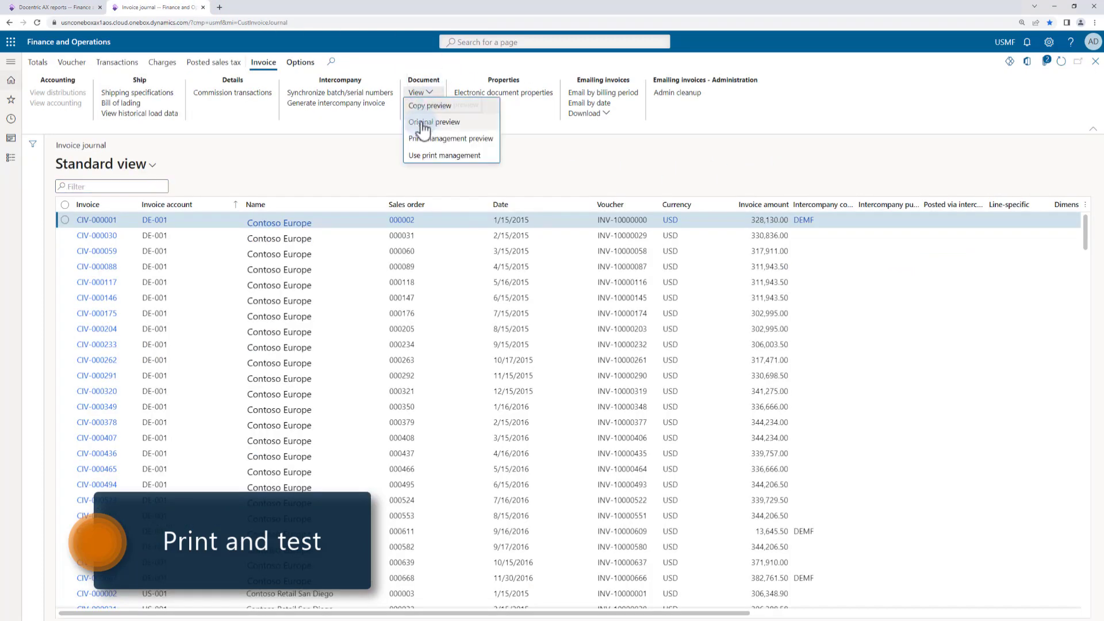
{"action": "left_click", "coordinate": [423, 120]}
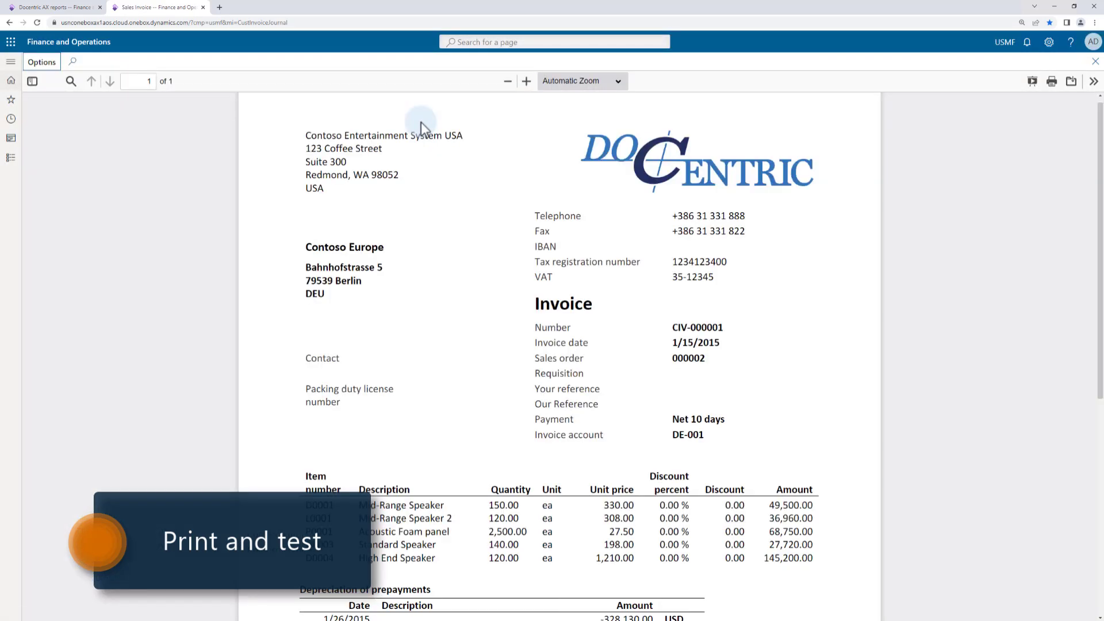
- Examine the signature at the end of the previewed invoice and download the invoice as a PDF
{"action": "scroll", "coordinate": [858, 374], "scroll_direction": "down", "scroll_amount": 6}
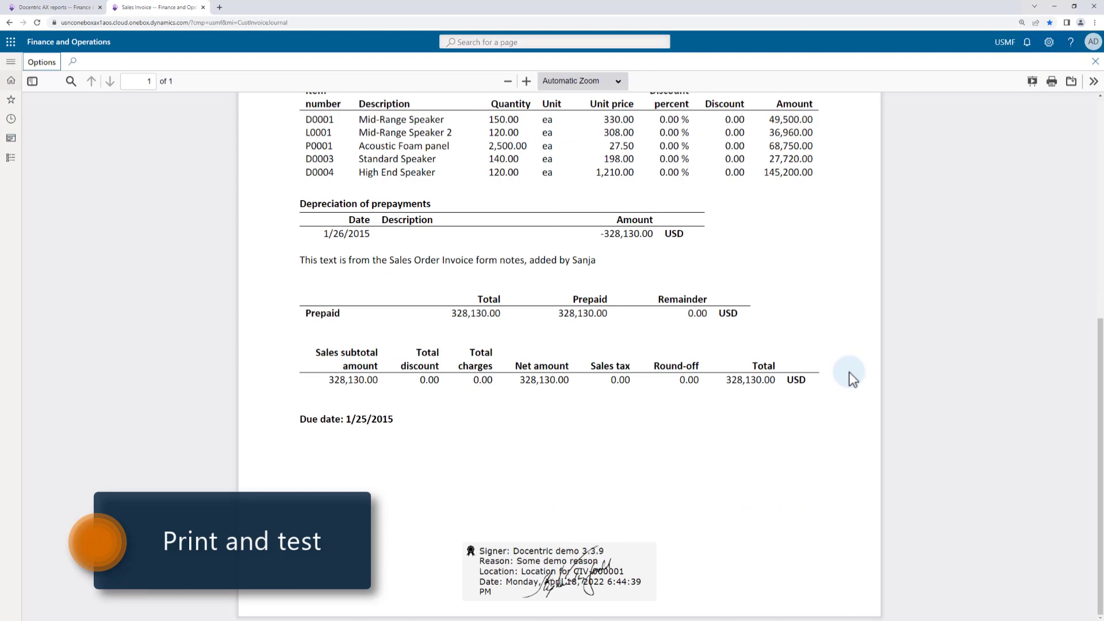
{"action": "left_click", "coordinate": [1071, 81]}
{"action": "left_click", "coordinate": [1050, 108]}
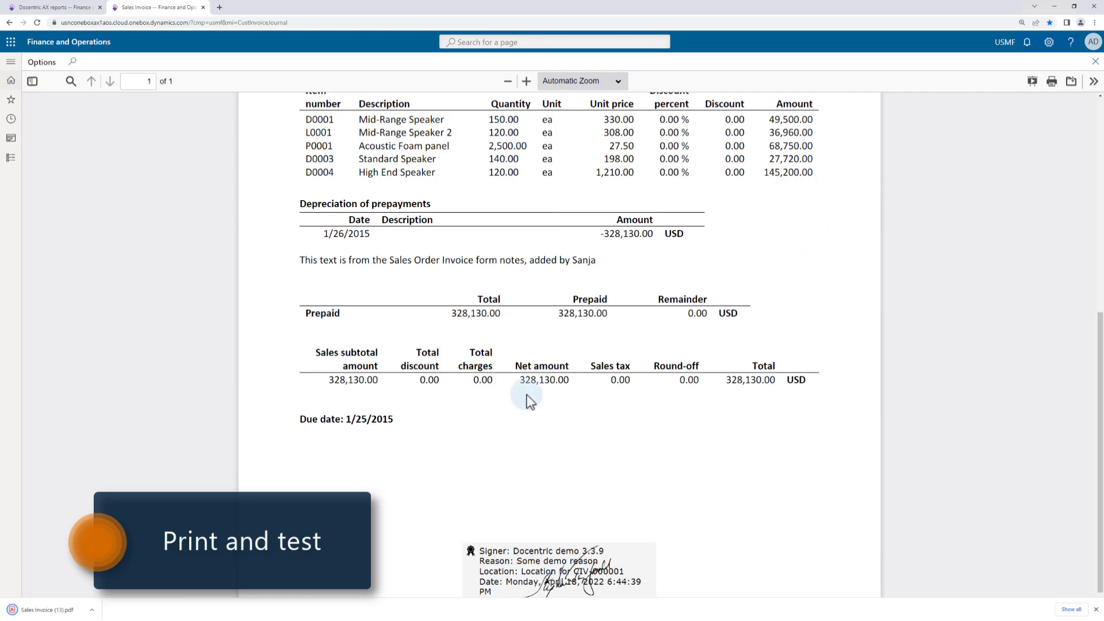
- Open the Sales Invoice (13) PDF from Downloads and rearrange its window with the tools pane collapsed
{"action": "left_click", "coordinate": [87, 617]}
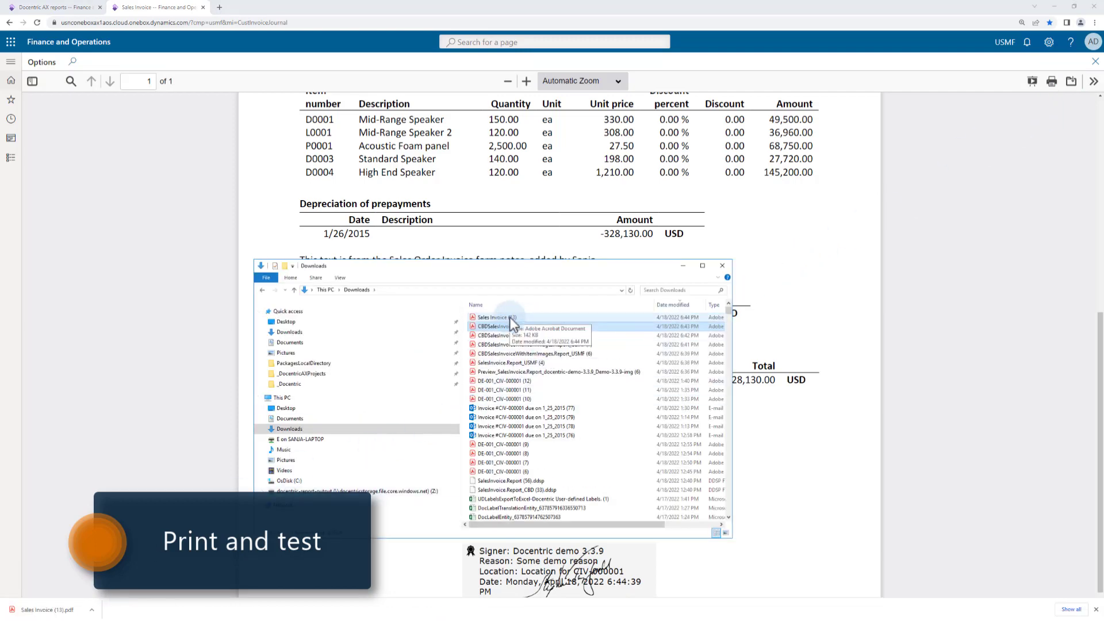
{"action": "double_click", "coordinate": [510, 317]}
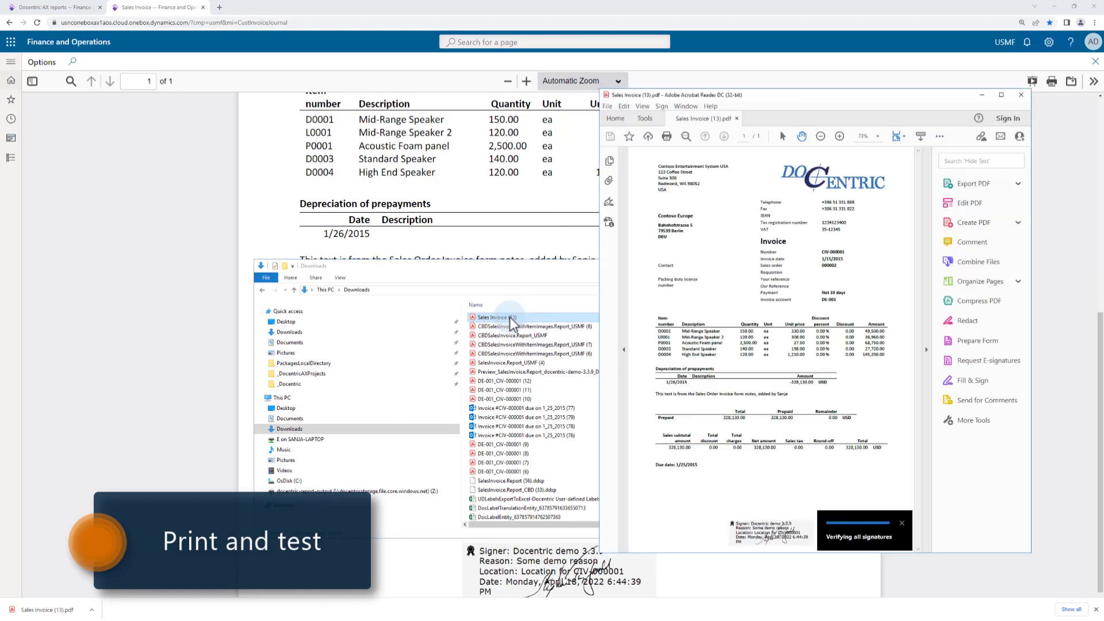
{"action": "left_click", "coordinate": [928, 350]}
{"action": "left_click_drag", "start_coordinate": [1031, 553], "coordinate": [914, 603]}
{"action": "left_click_drag", "start_coordinate": [438, 64], "coordinate": [435, 65]}
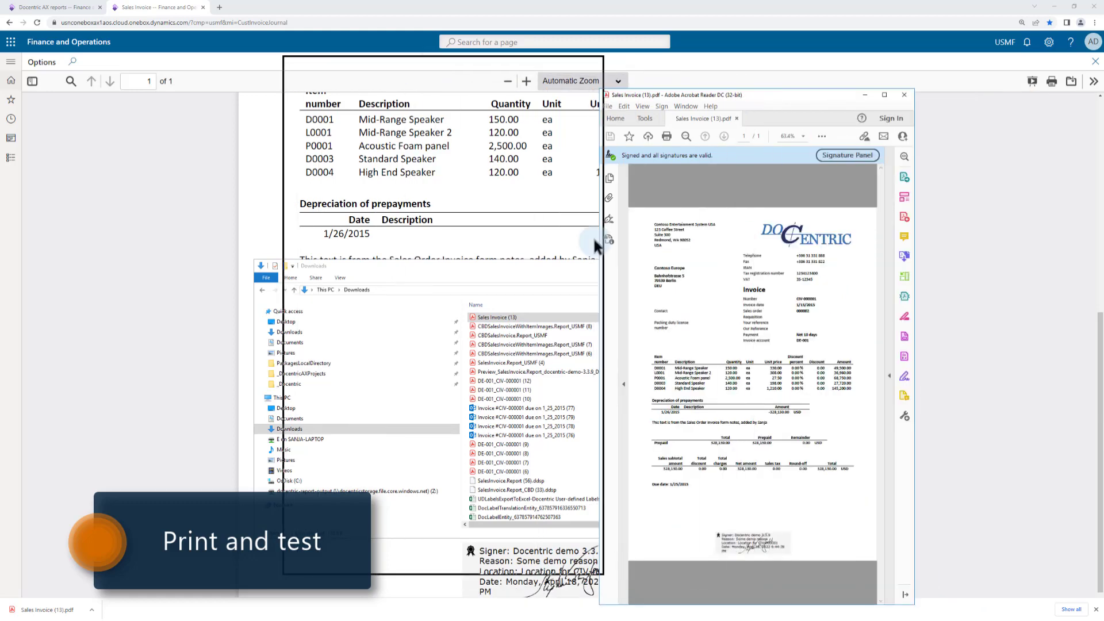
- Expand the signature details of the Sales Invoice (13) PDF and view the signing certificate's summary
{"action": "left_click", "coordinate": [522, 122]}
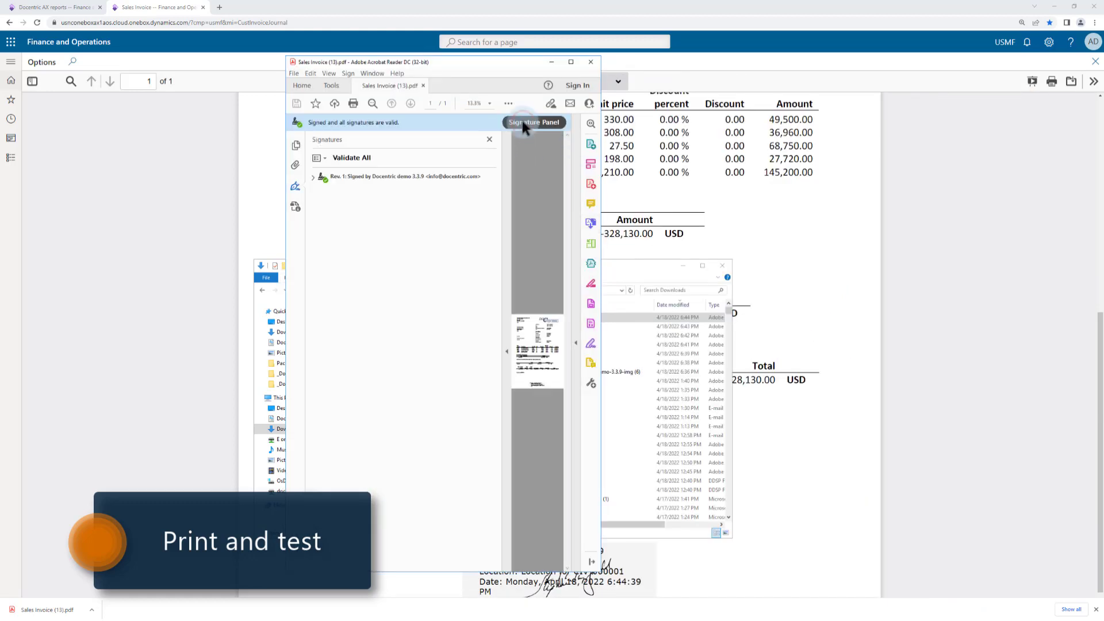
{"action": "left_click", "coordinate": [313, 177]}
{"action": "left_click", "coordinate": [327, 257]}
{"action": "left_click", "coordinate": [362, 295]}
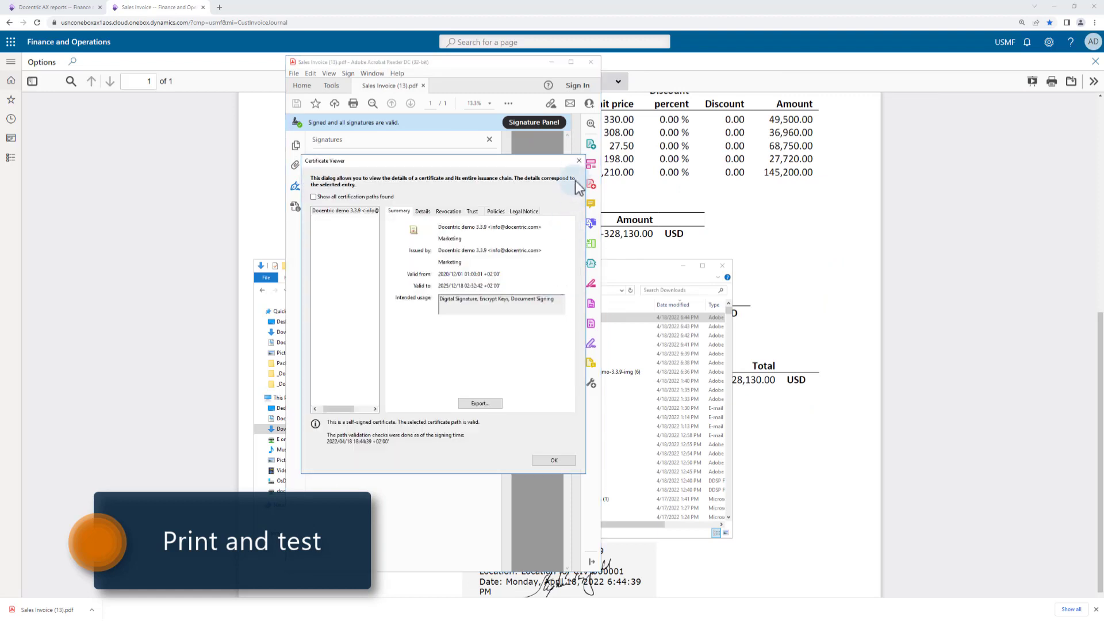
- Close the certificate viewer, the signatures pane and the Sales Invoice (13) PDF, and leave the invoice preview
{"action": "left_click", "coordinate": [579, 160]}
{"action": "left_click", "coordinate": [558, 122]}
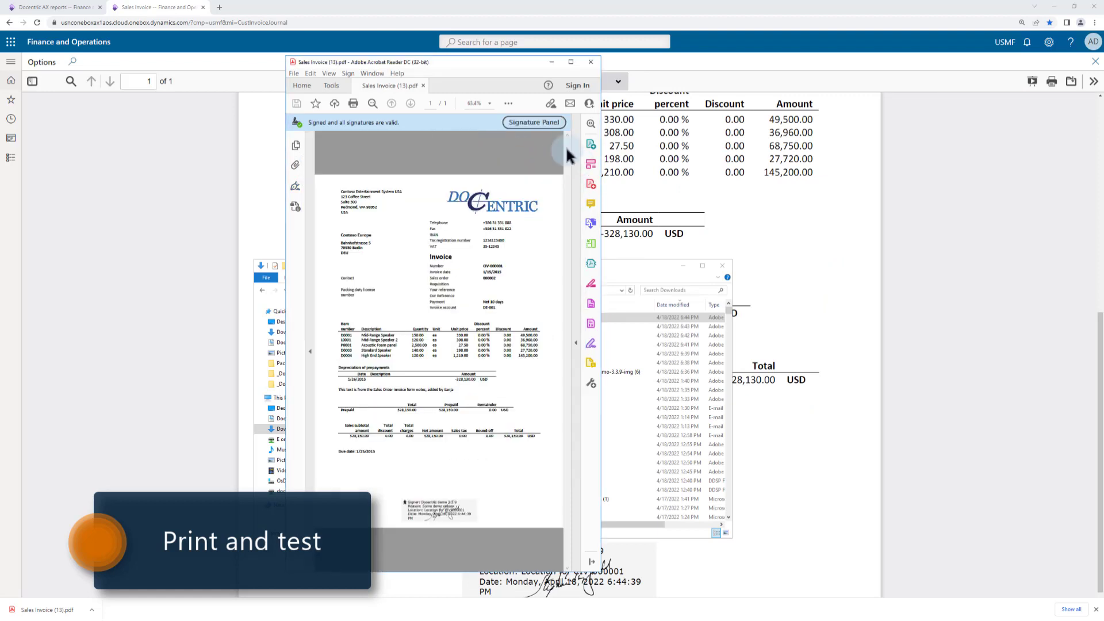
{"action": "left_click", "coordinate": [590, 61]}
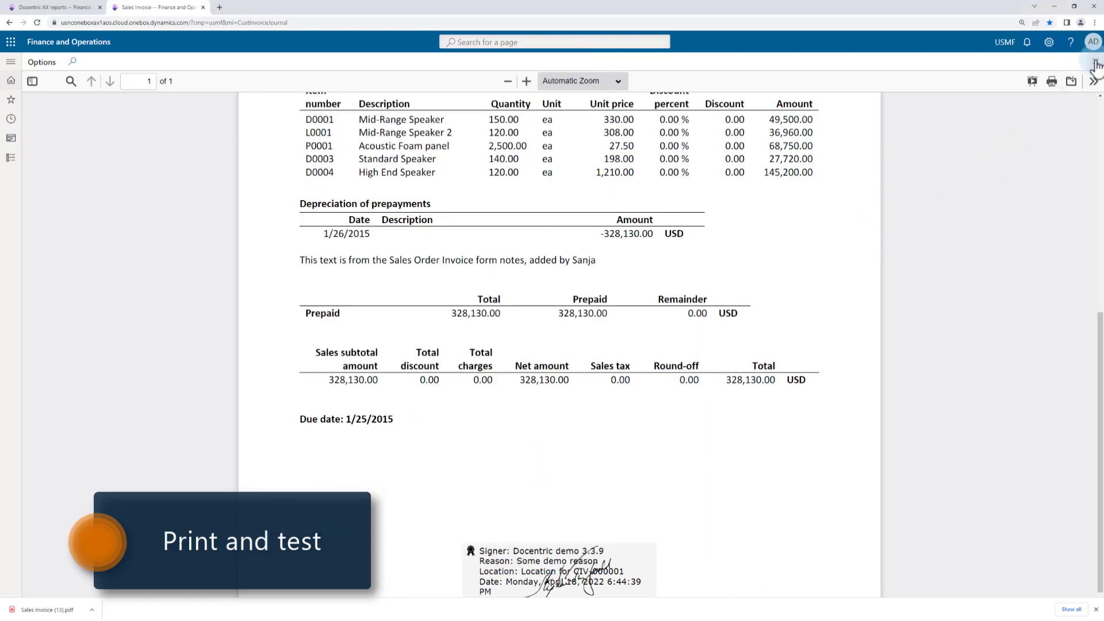
{"action": "left_click", "coordinate": [1095, 62]}
- Return to the Docentric AX reports page and make CBDSalesInvoiceWithItemImages.Report the default template of SalesInvoice.Report
{"action": "left_click", "coordinate": [72, 10]}
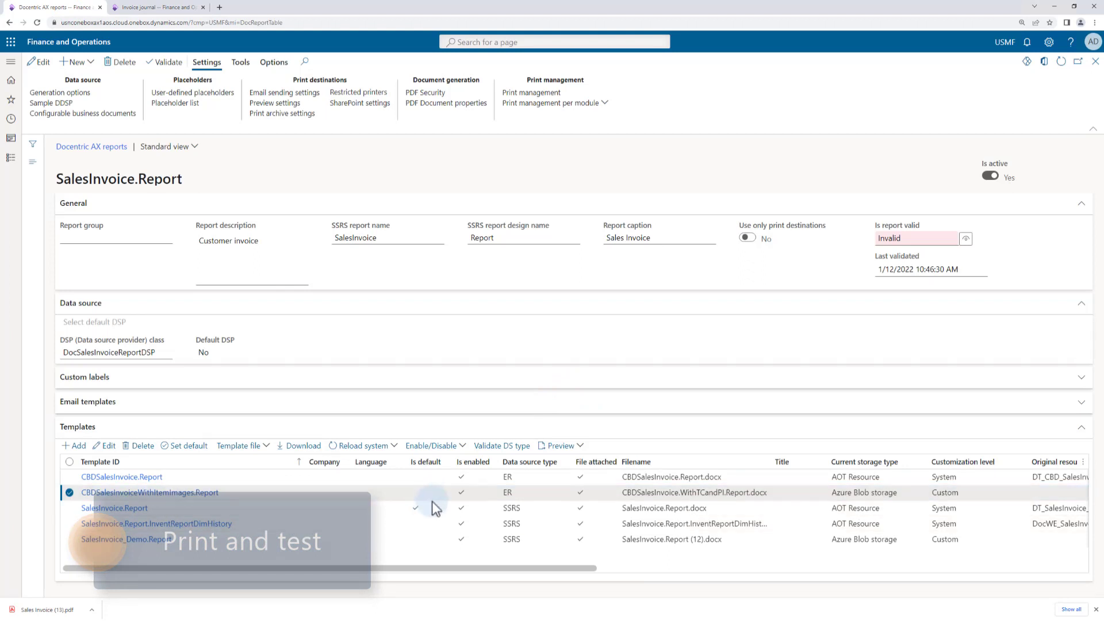
{"action": "left_click", "coordinate": [195, 449]}
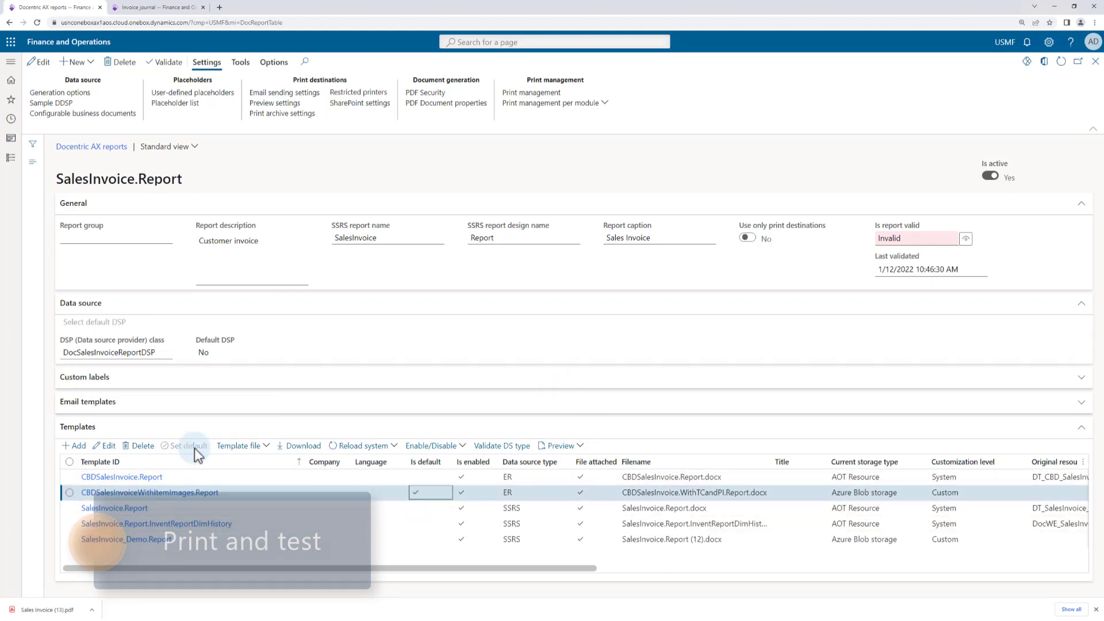
- Go back to the Invoice journal and generate the original preview of the first Contoso Europe invoice with the new default template
{"action": "left_click", "coordinate": [180, 10]}
{"action": "left_click", "coordinate": [418, 93]}
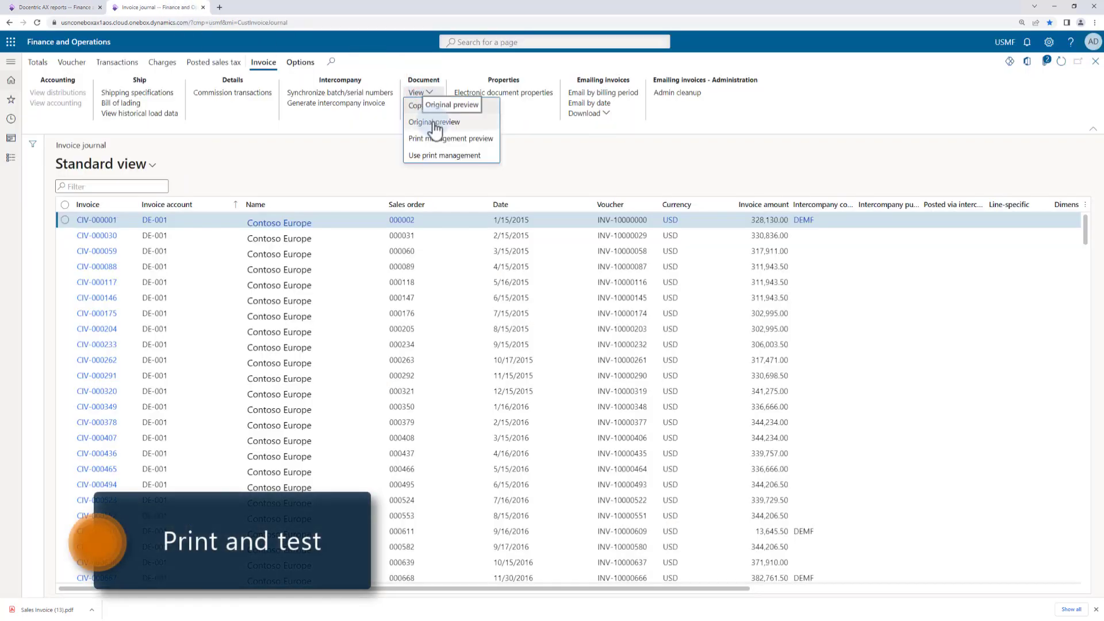
{"action": "left_click", "coordinate": [436, 122]}
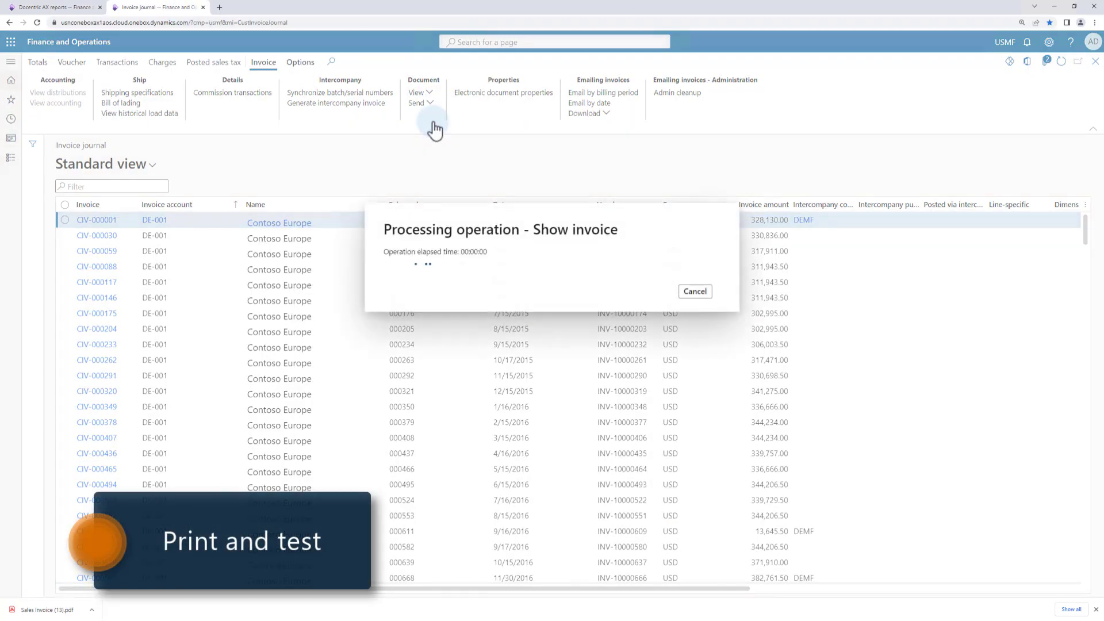